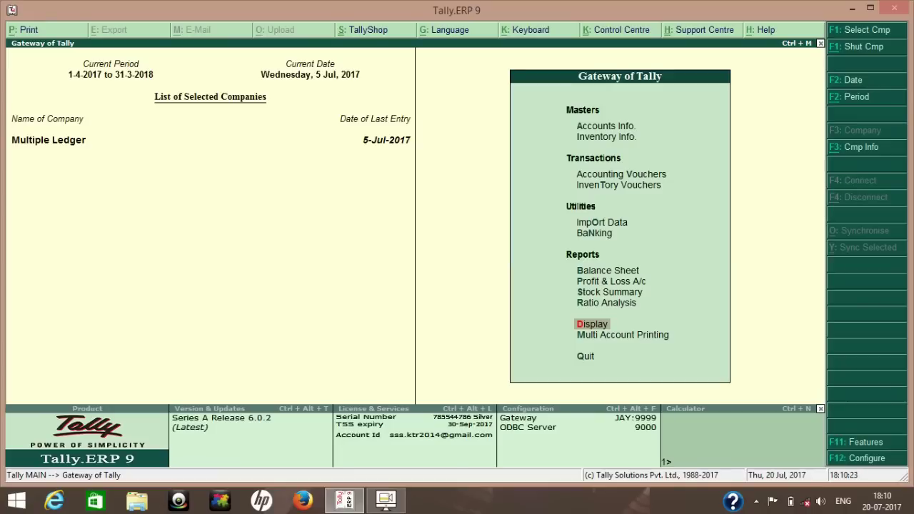
key("Up")
key("Up")
key("Up")
key("Up")
key("Up")
key("Up")
key("Up")
key("Up")
key("Up")
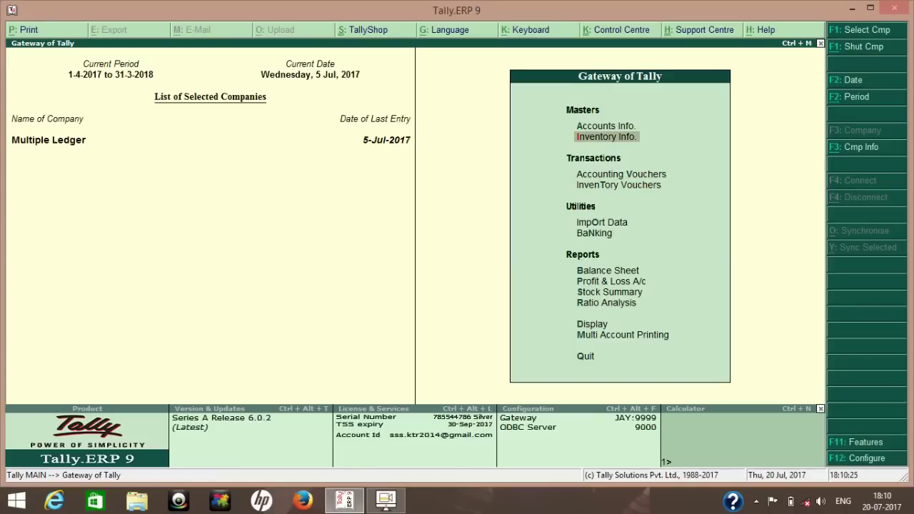
key("Up")
key("Return")
key("Down")
key("Down")
key("Down")
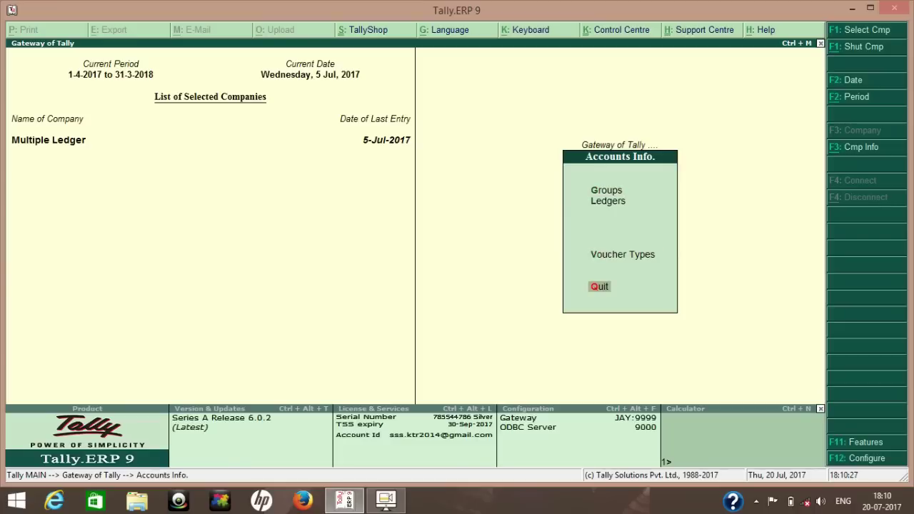
key("Up")
key("Escape")
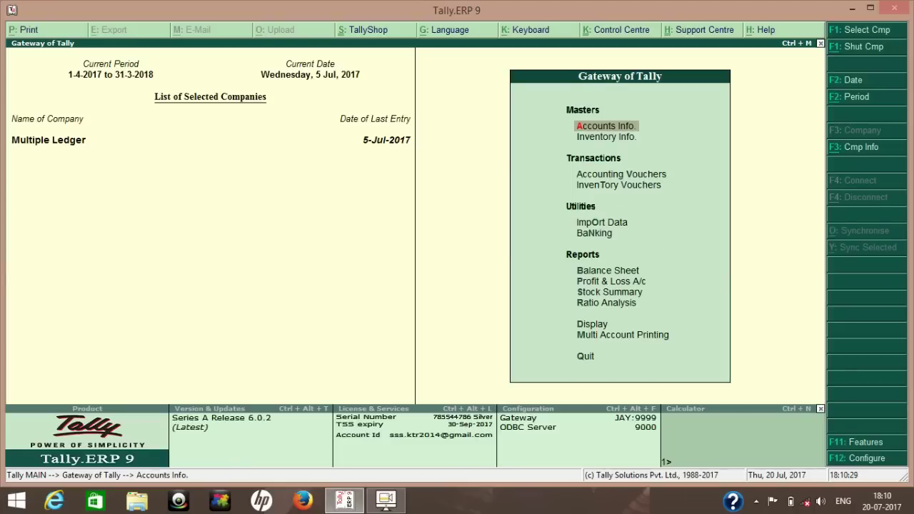
Start a new accounting voucher using the Sales voucher type.
key("v")
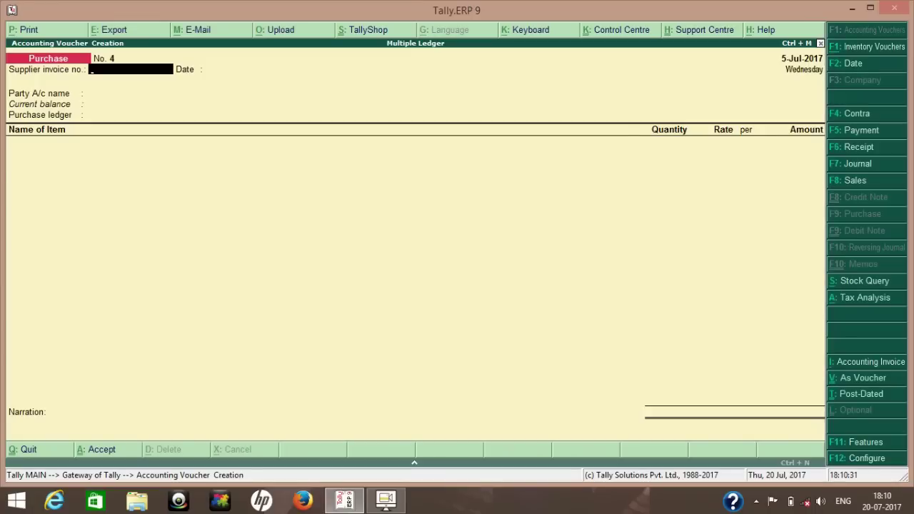
key("F8")
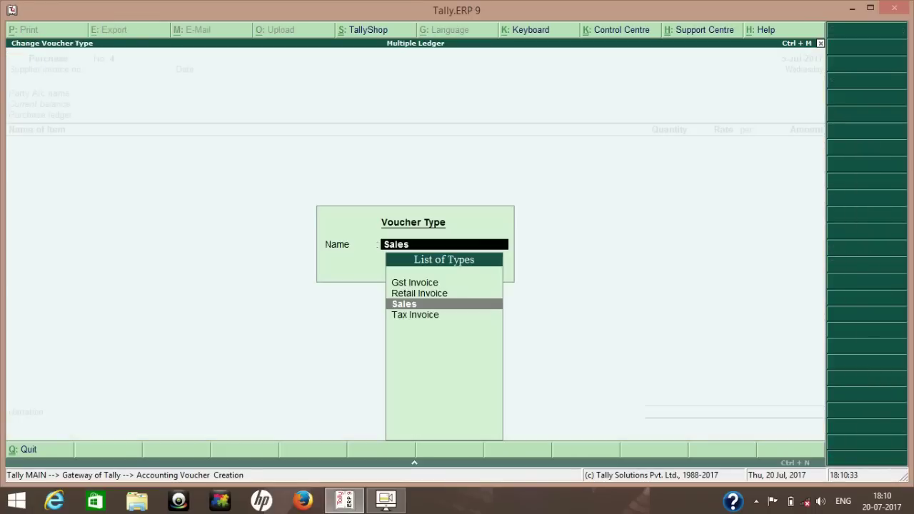
key("Return")
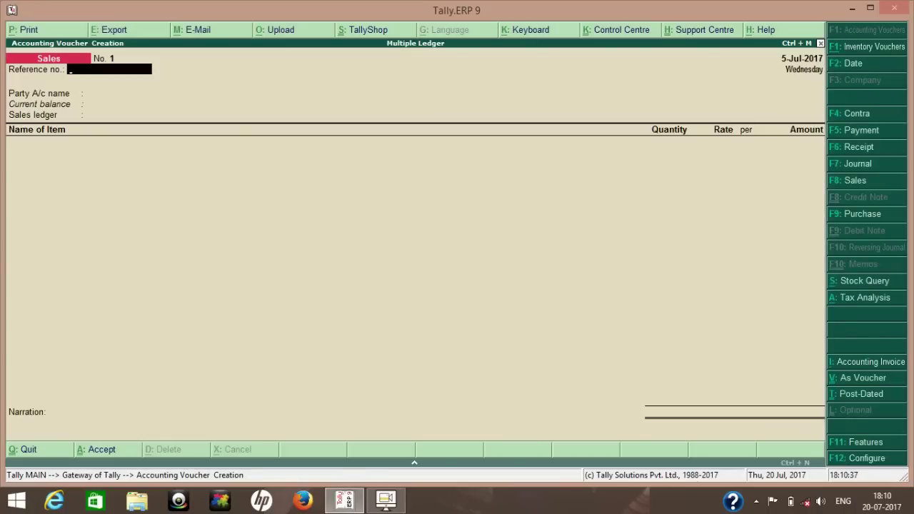
Try to change the sales voucher's print title to "Tax Inv", and quit the voucher without saving.
key("alt+p")
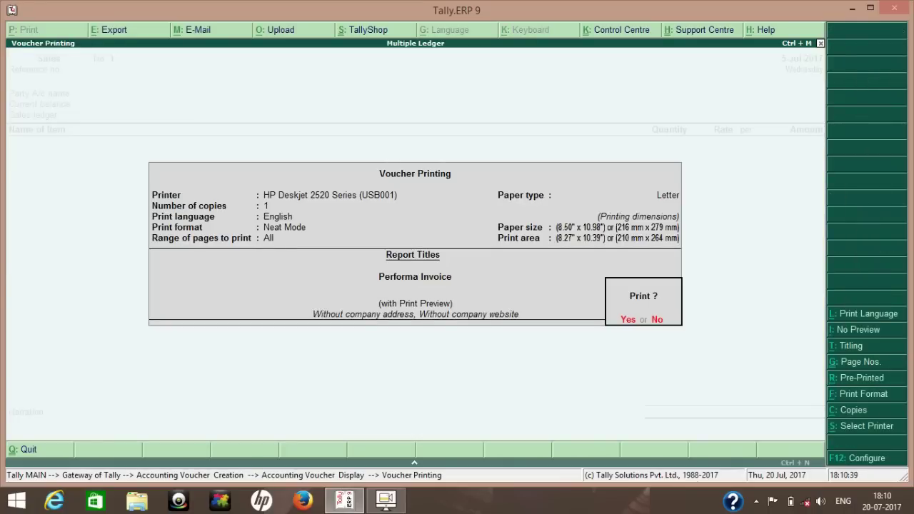
key("alt+t")
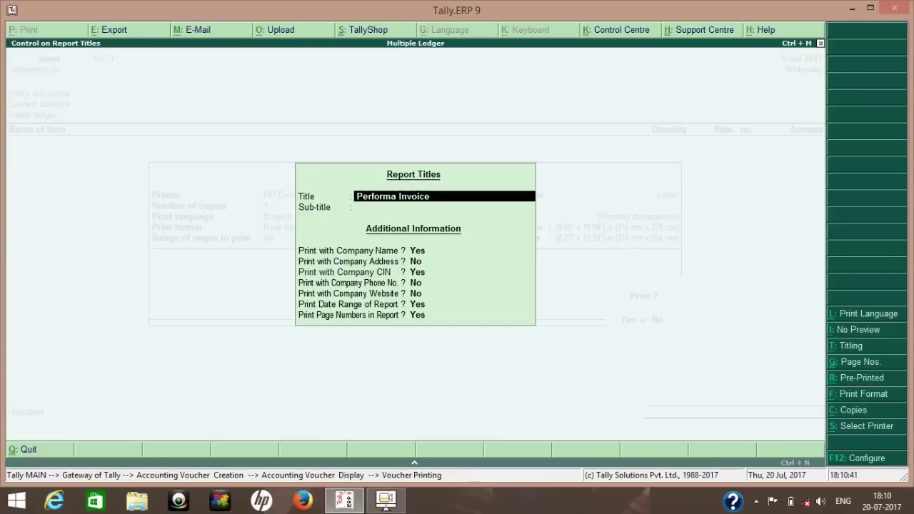
type("Ta")
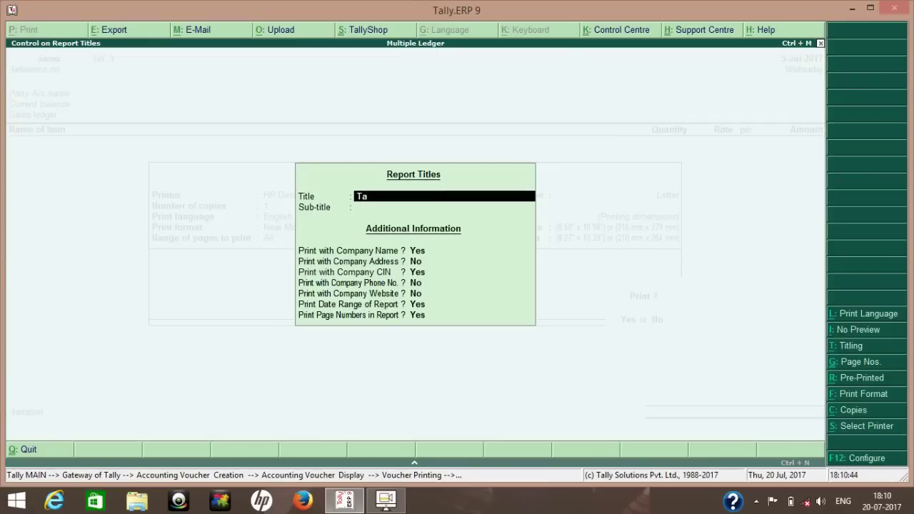
type("x Inv")
key("Escape")
key("Escape")
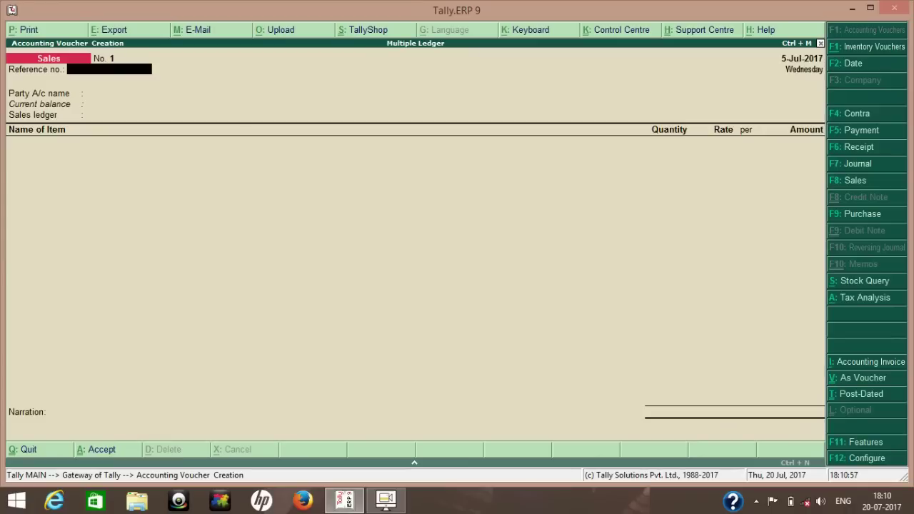
key("Escape")
key("Return")
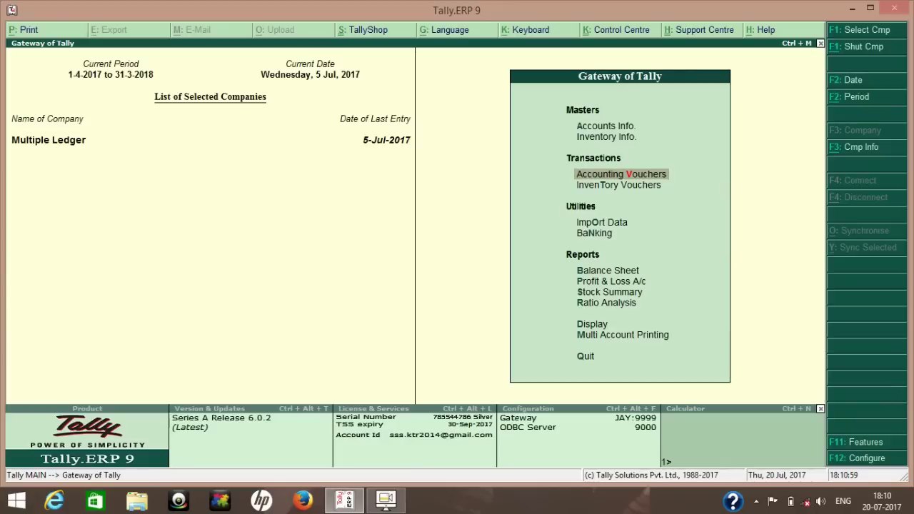
Go to the voucher types section of the accounts masters.
key("Up")
key("Up")
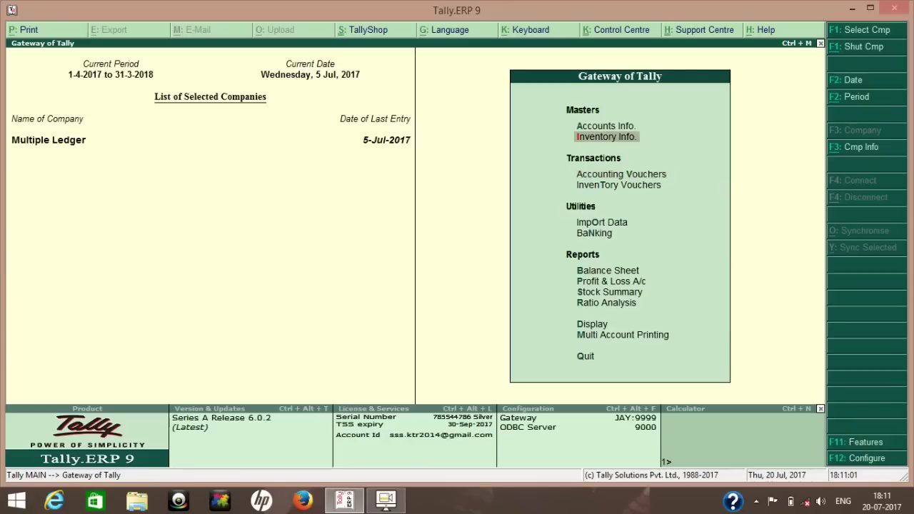
key("Return")
key("Down")
key("Down")
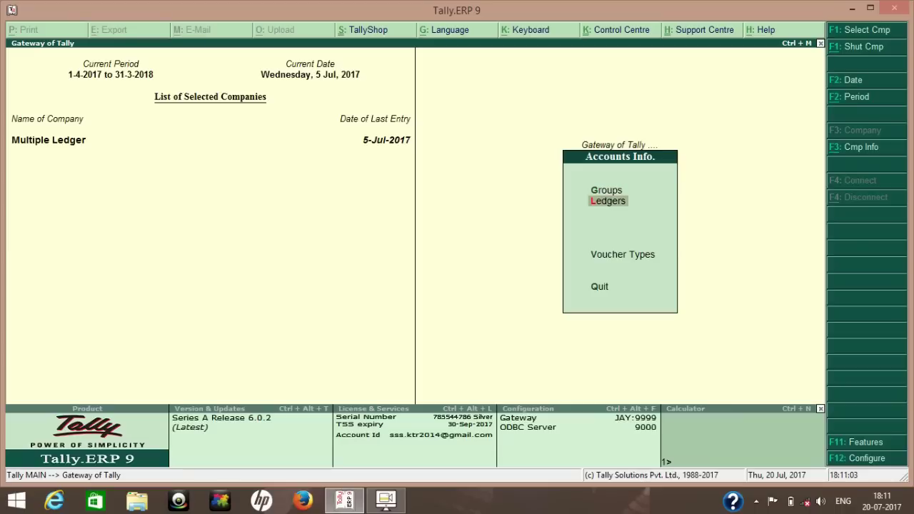
key("Return")
Open the Tax Invoice voucher type for alteration.
key("Down")
key("Down")
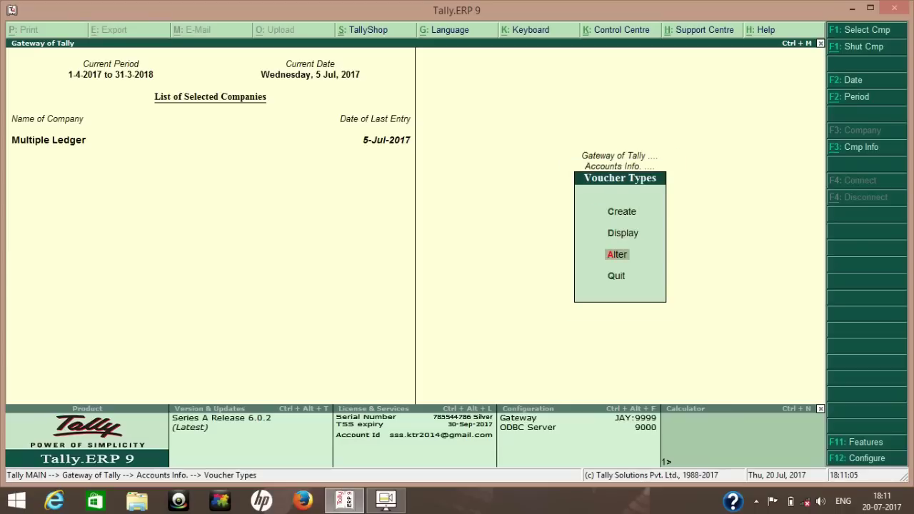
key("Up")
key("Down")
key("Down")
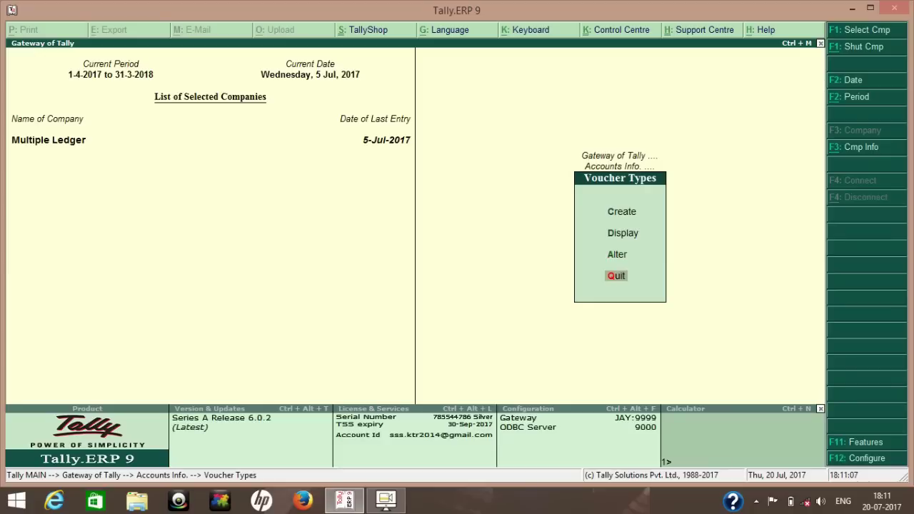
key("Up")
key("Return")
type("t")
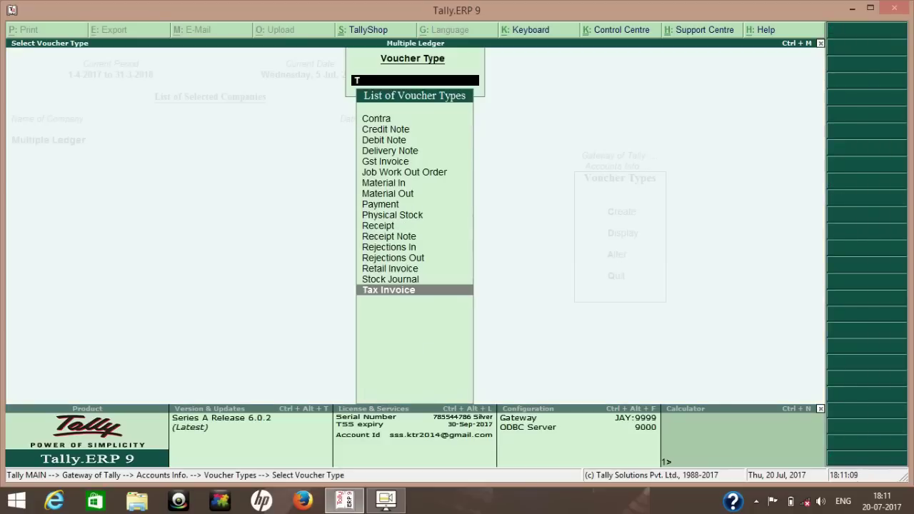
key("Return")
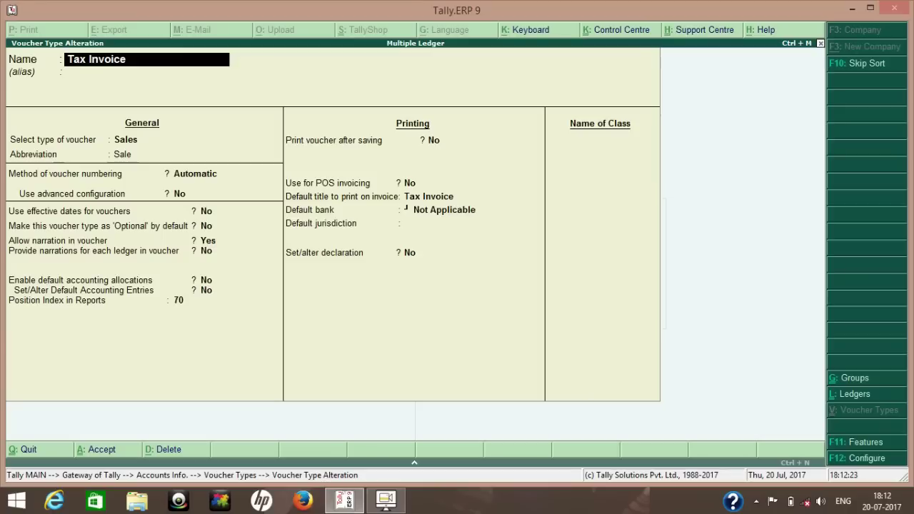
Turn on advanced configuration for the voucher numbering of Tax Invoice.
key("Return")
key("Return")
key("Return")
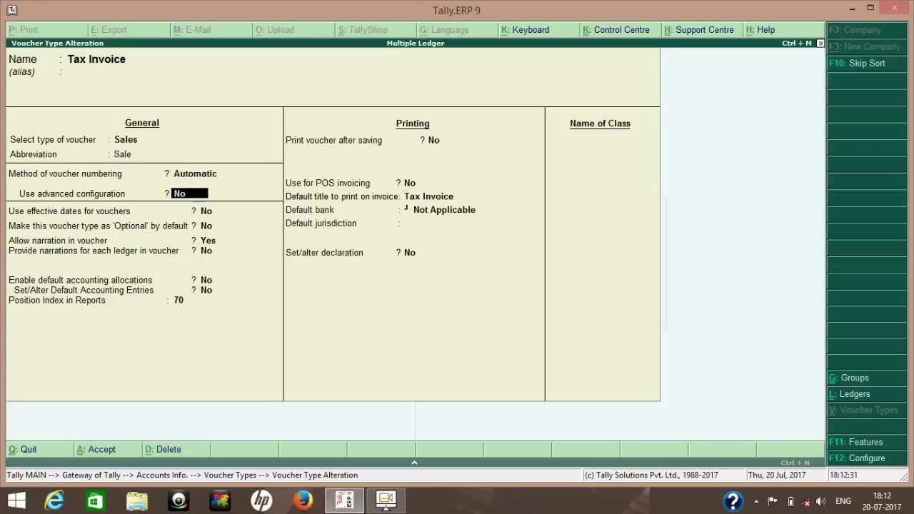
key("y")
key("Return")
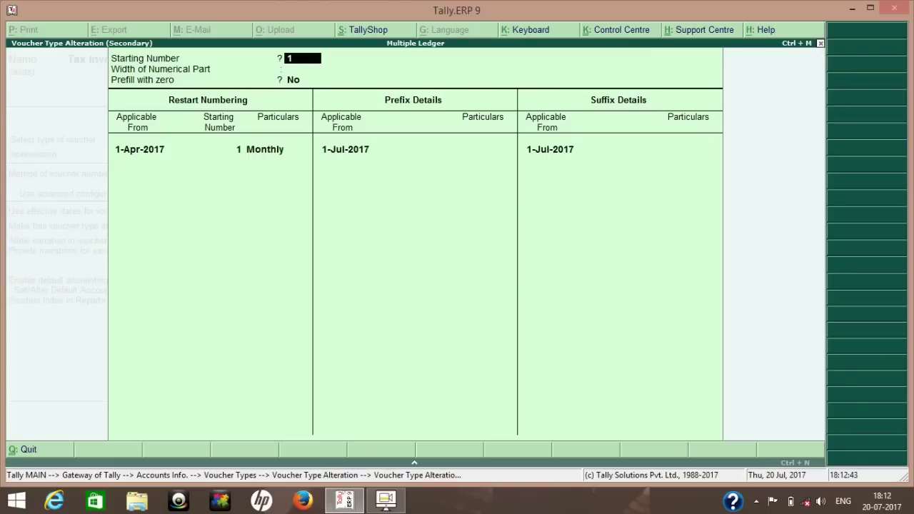
Set the restart numbering from 1-Apr-2017 to Yearly, keeping the starting number at 1.
key("Return")
key("Return")
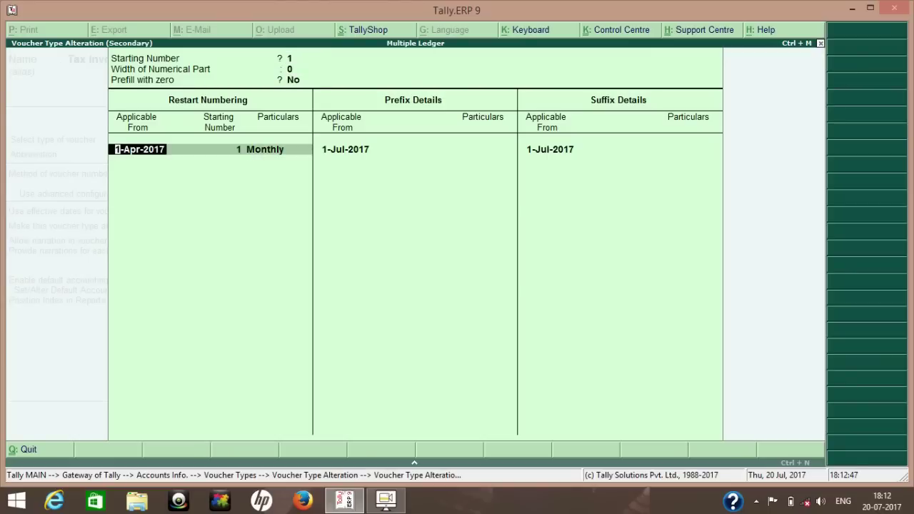
key("Return")
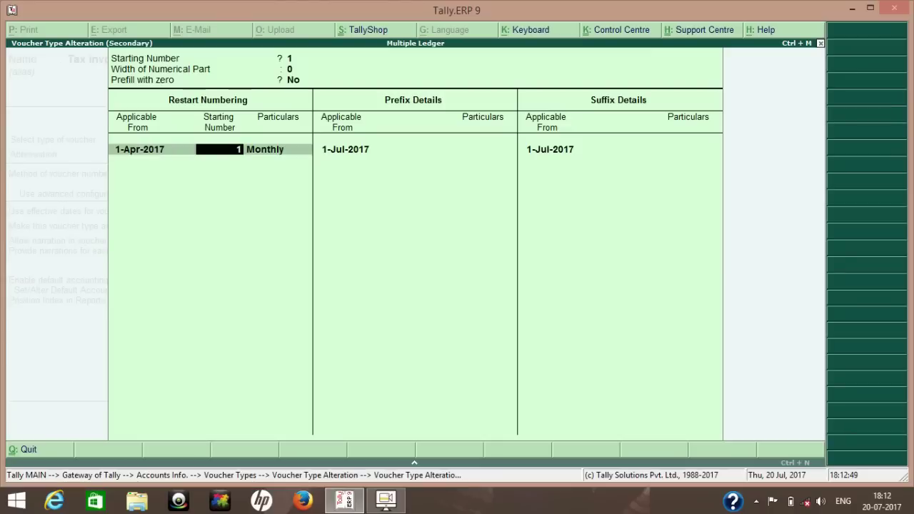
key("BackSpace")
key("Return")
key("Return")
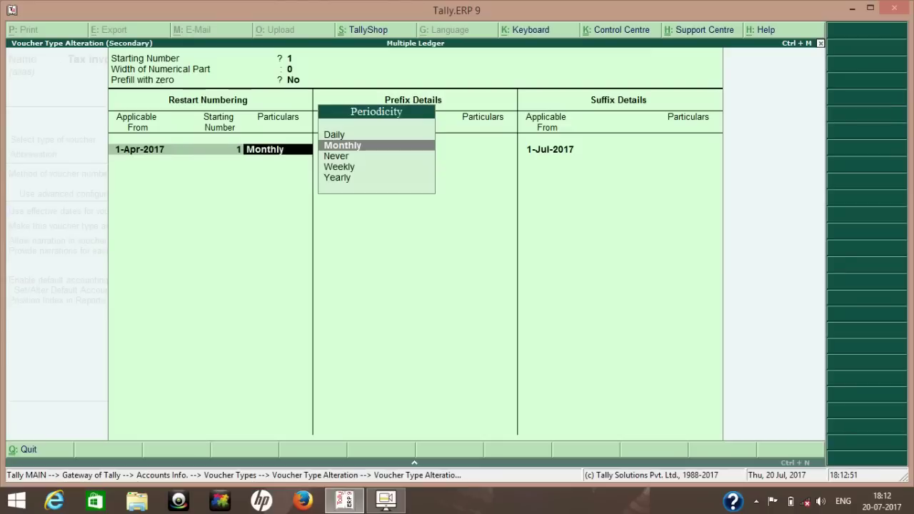
key("Down")
key("Down")
key("Down")
key("Return")
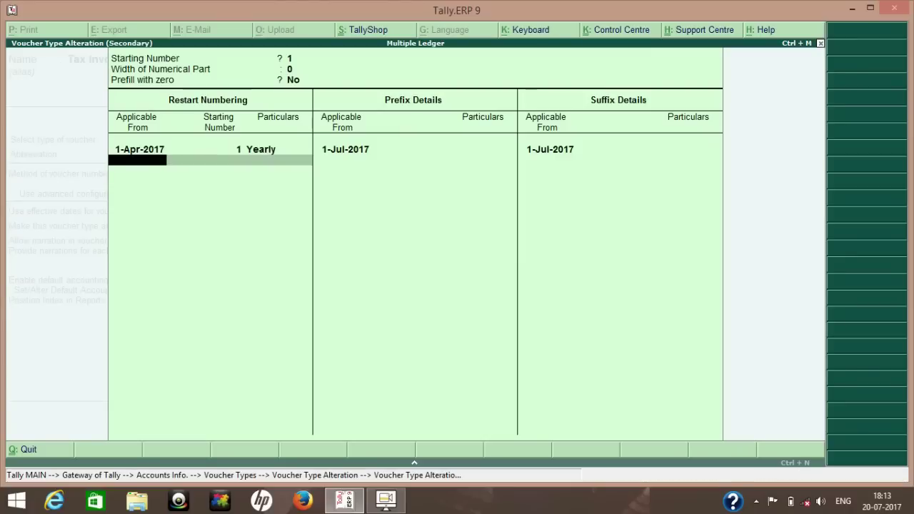
Set the periodicity of the restart numbering back to Monthly.
key("BackSpace")
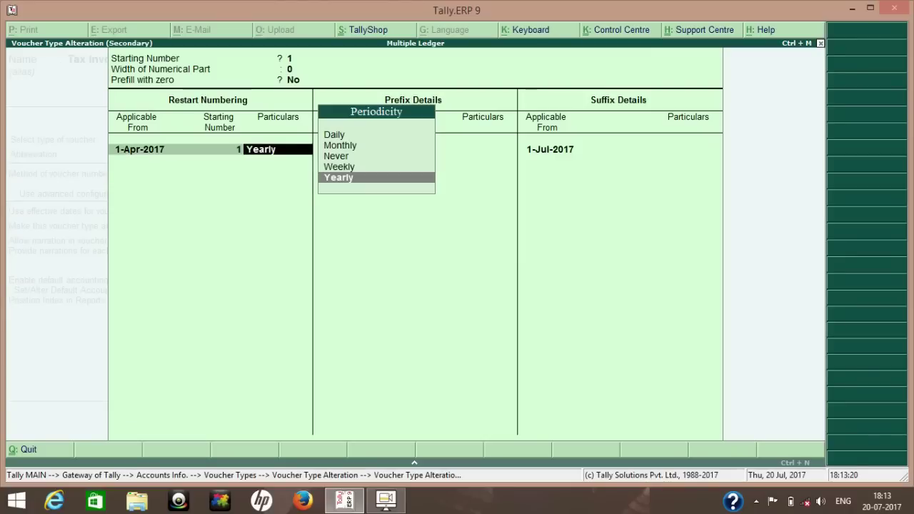
key("Up")
key("Up")
key("Up")
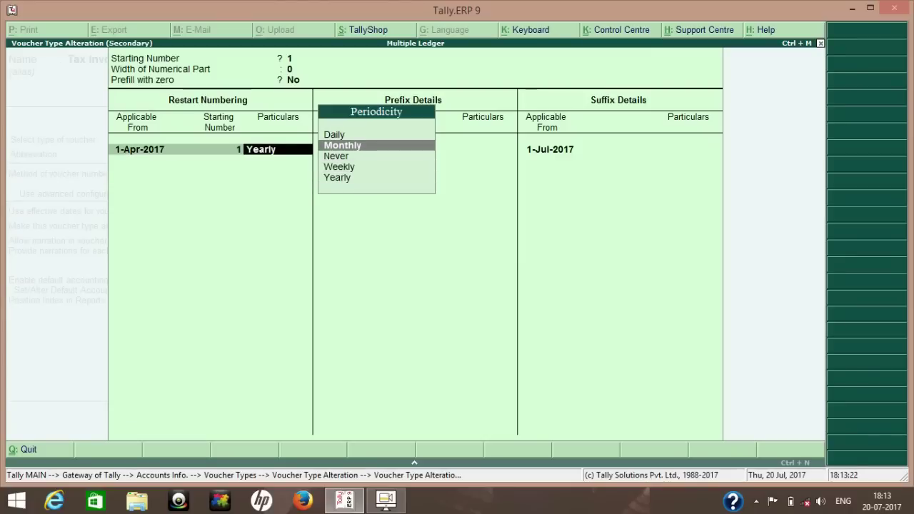
key("Return")
key("Return")
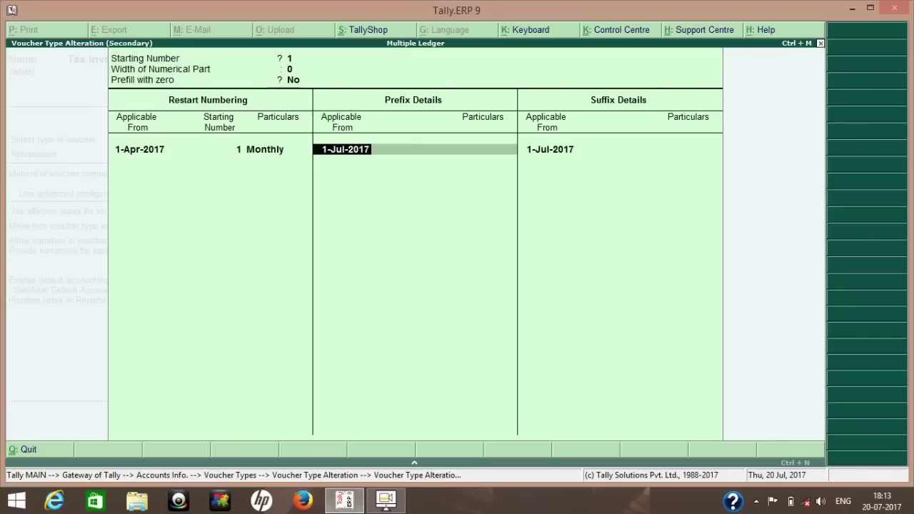
Pass through the prefix, suffix and remaining general settings unchanged, and quit the Tax Invoice alteration without saving.
key("Return")
key("Return")
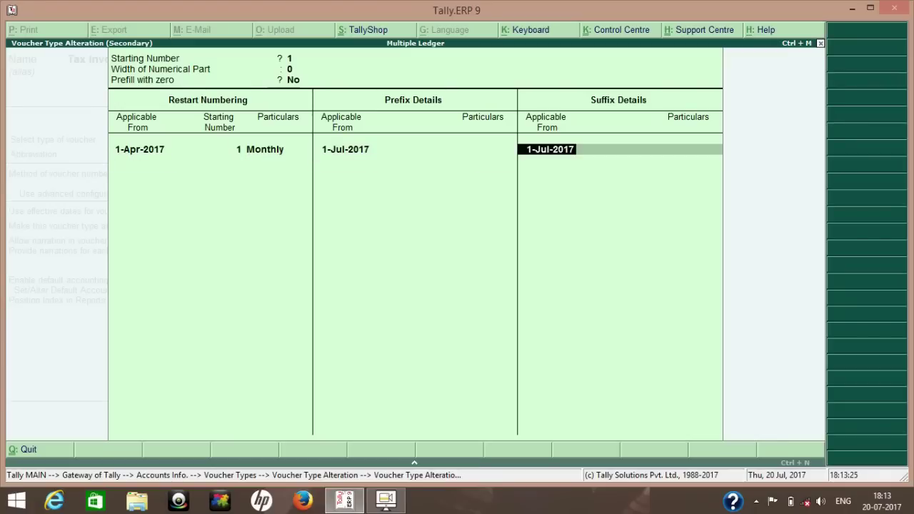
key("Return")
key("Return")
key("Return")
key("Return")
key("Return")
key("Return")
key("Return")
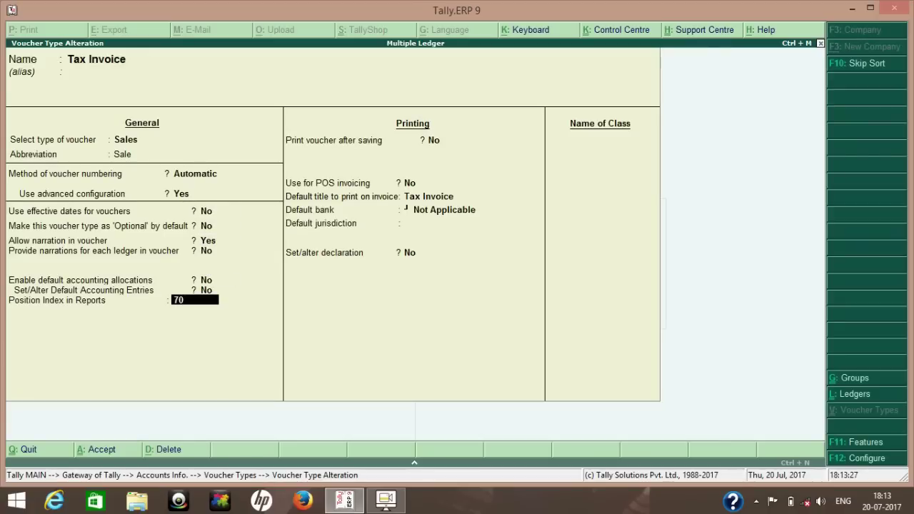
key("Return")
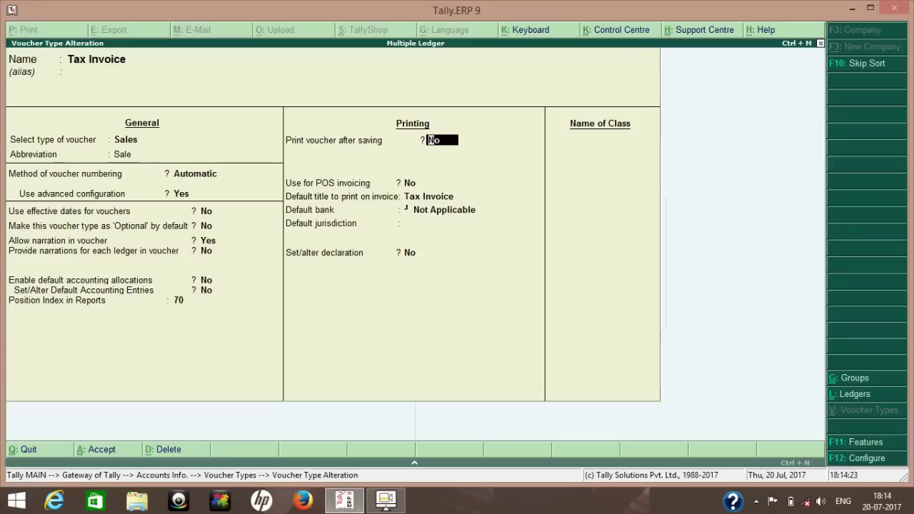
key("Escape")
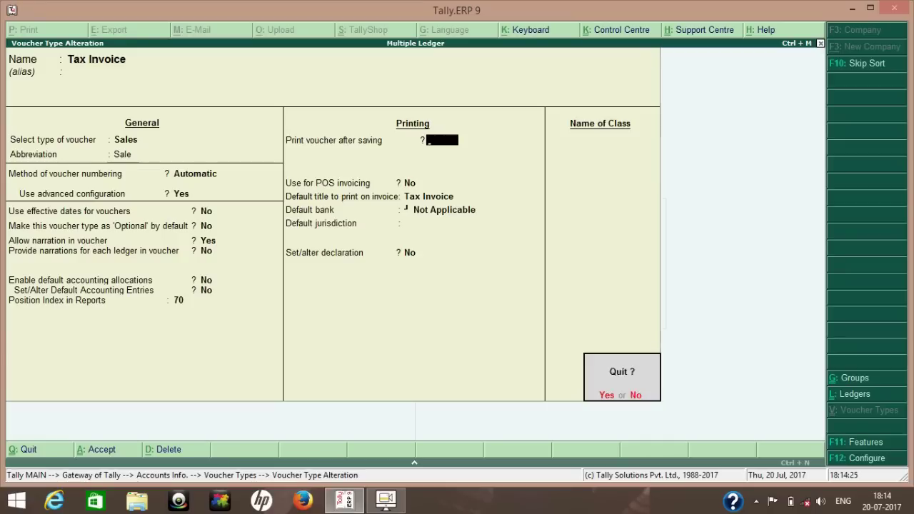
key("Return")
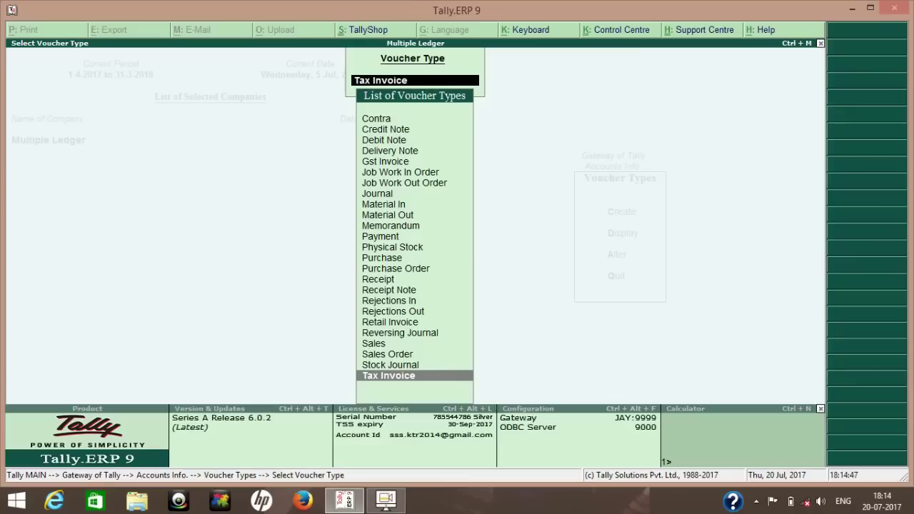
Open the Gst Invoice voucher type for alteration and go through its general settings up to the position index in reports.
type("g")
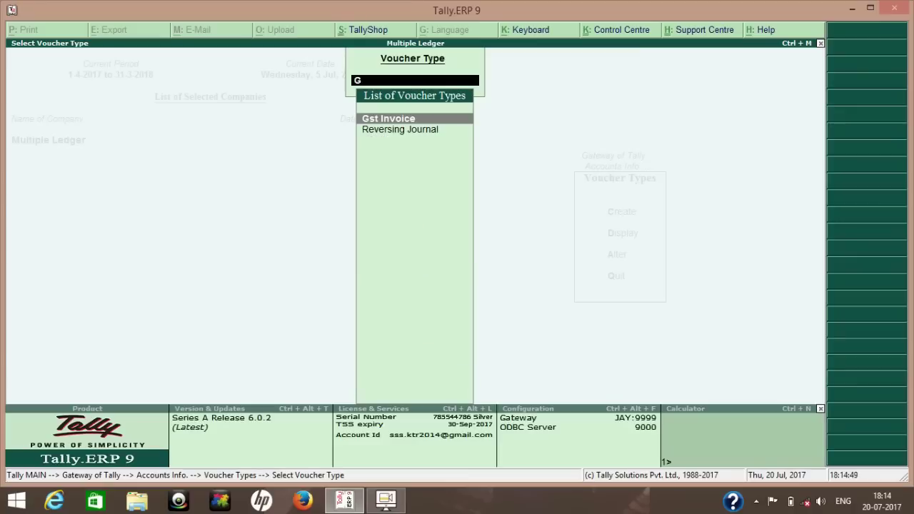
key("Return")
key("Return")
key("Return")
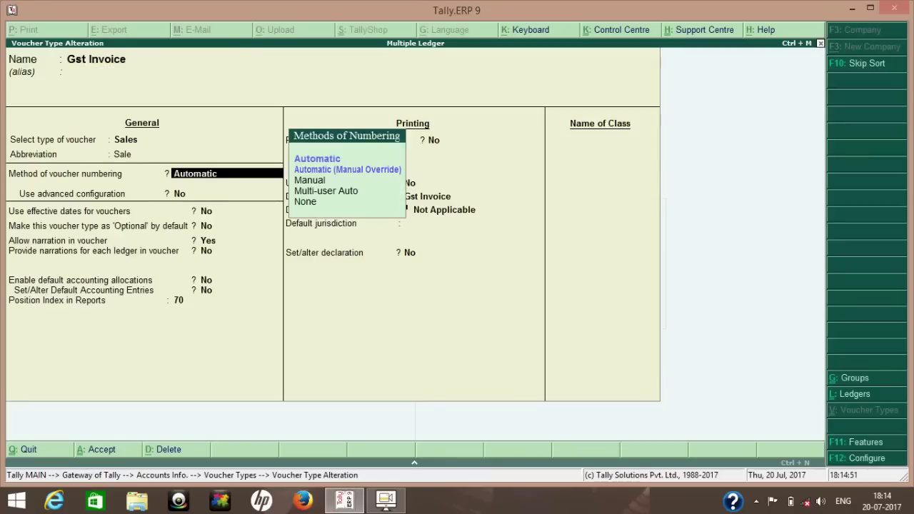
key("Return")
key("Return")
key("Return")
key("Return")
key("Return")
key("Return")
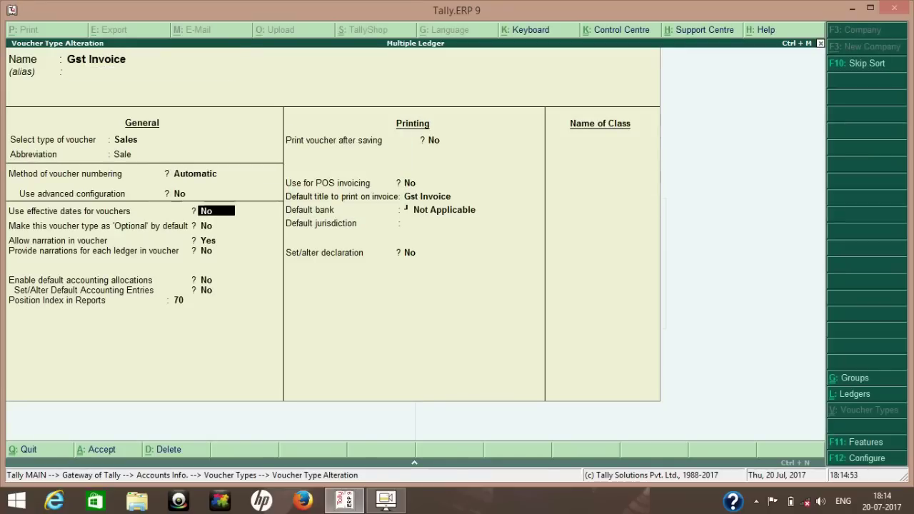
key("Return")
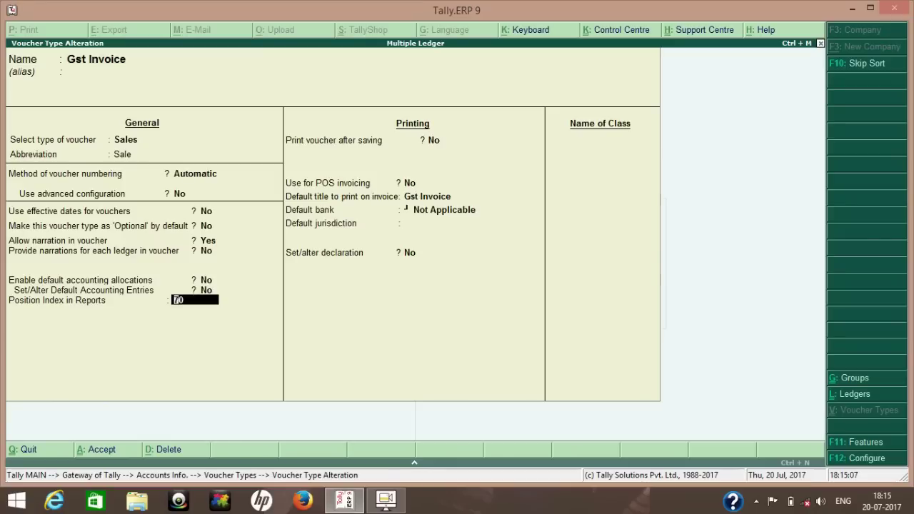
Go through the Gst Invoice printing settings without changes, accept the voucher type alteration and return to the Gateway of Tally.
left_click(442, 140)
key("Return")
key("Return")
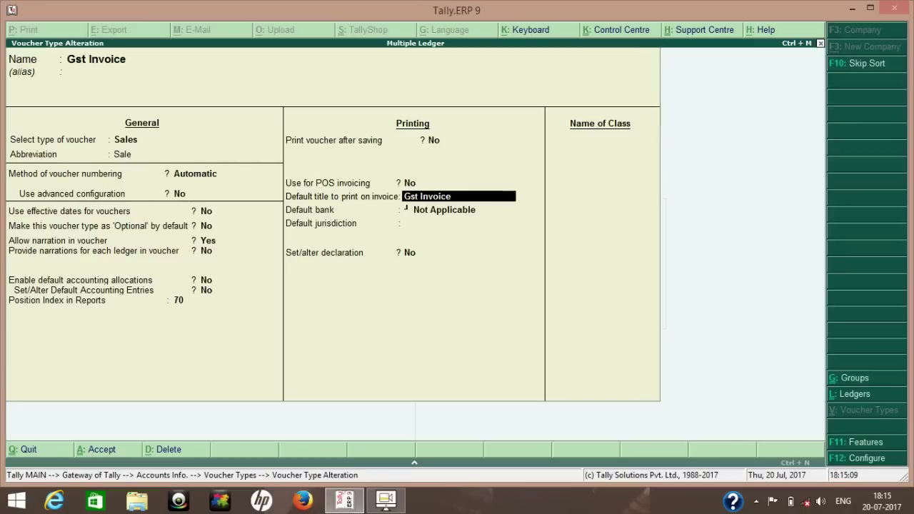
key("Return")
key("Return")
key("Return")
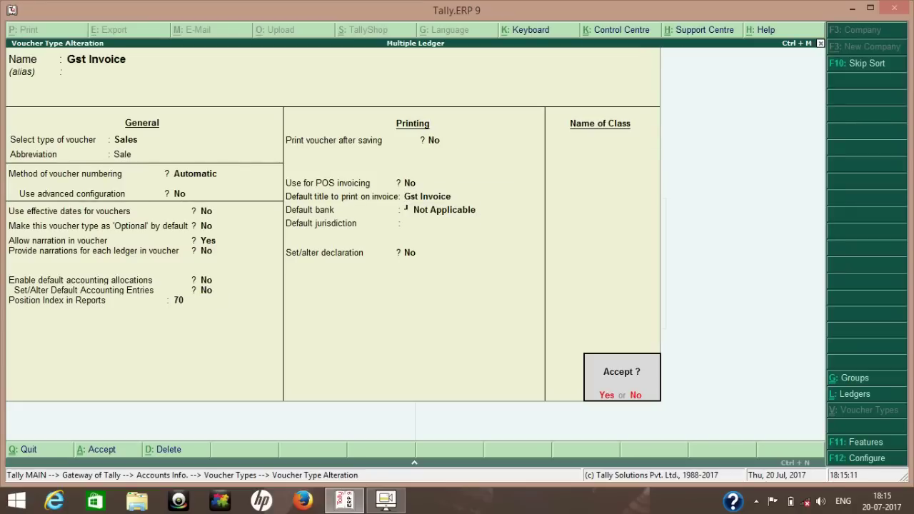
key("Return")
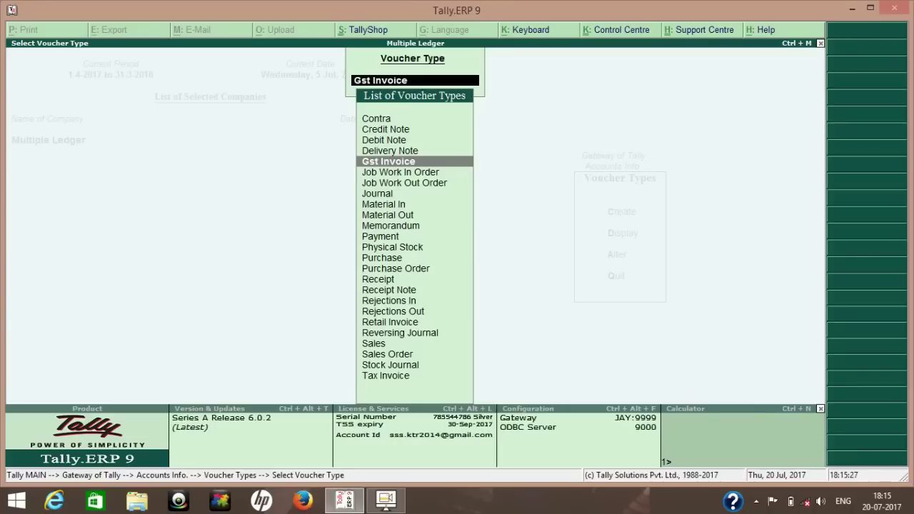
key("Escape")
key("Escape")
key("Escape")
key("Escape")
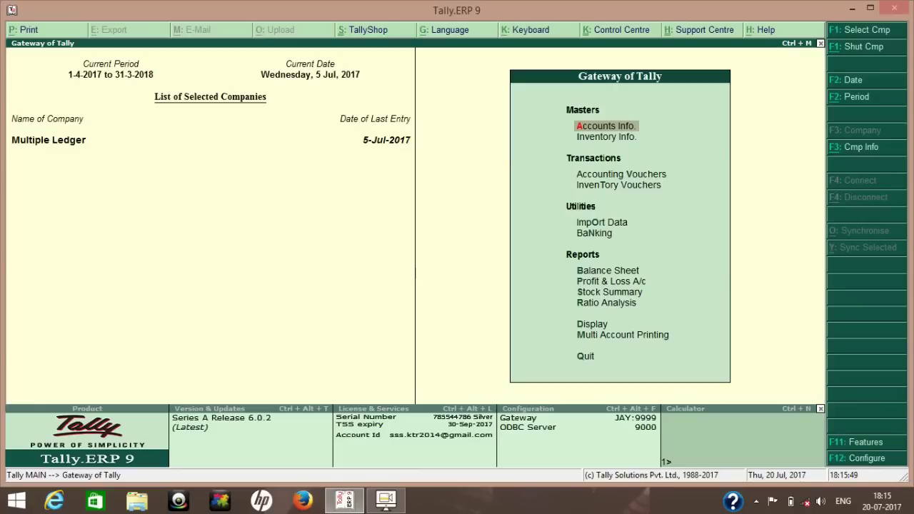
Open the GSTR-1 returns summary from the statutory GST reports.
key("Down")
key("Down")
key("Down")
key("Down")
key("Down")
key("Down")
key("Down")
key("Down")
key("Down")
key("Down")
key("Return")
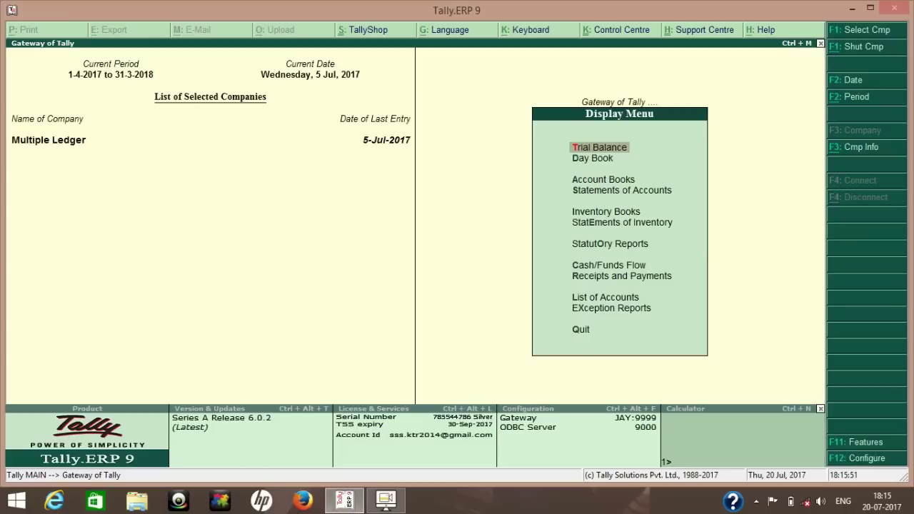
key("Down")
key("Down")
key("Down")
key("Down")
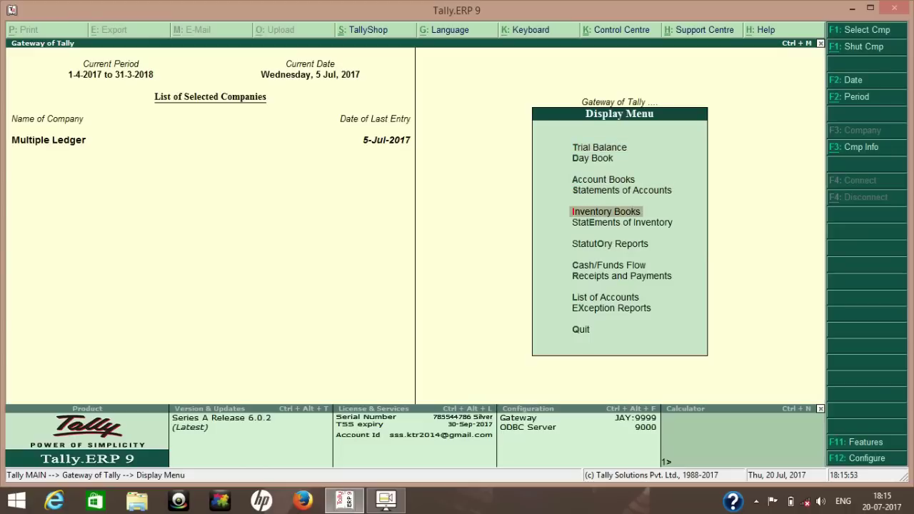
key("Down")
key("Down")
key("Return")
key("Down")
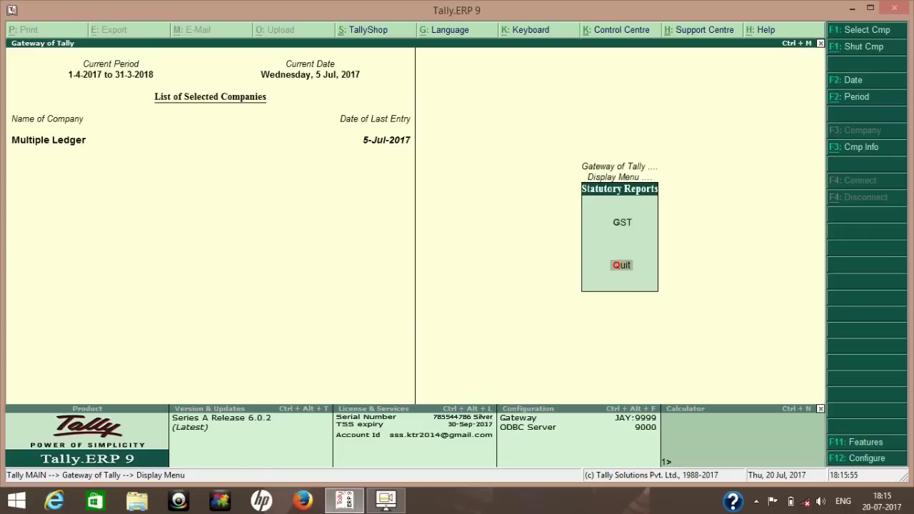
key("Up")
key("Return")
key("Down")
key("Up")
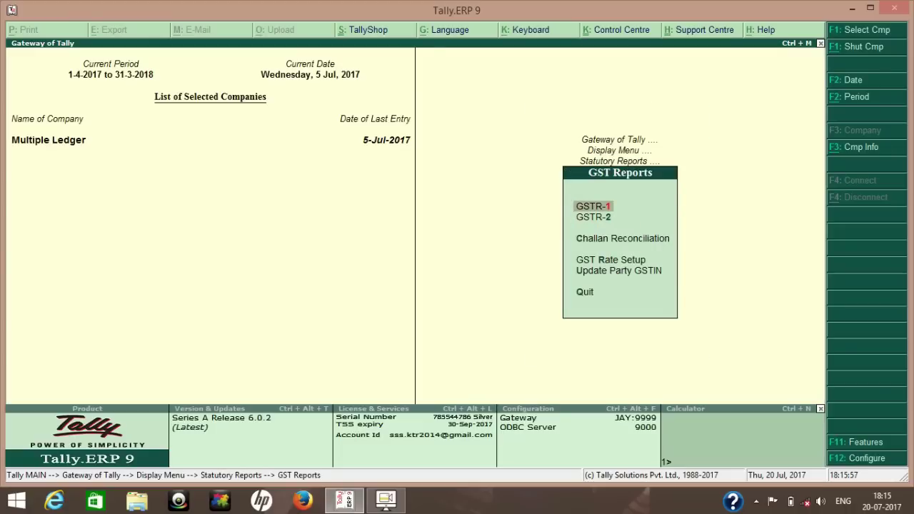
key("Return")
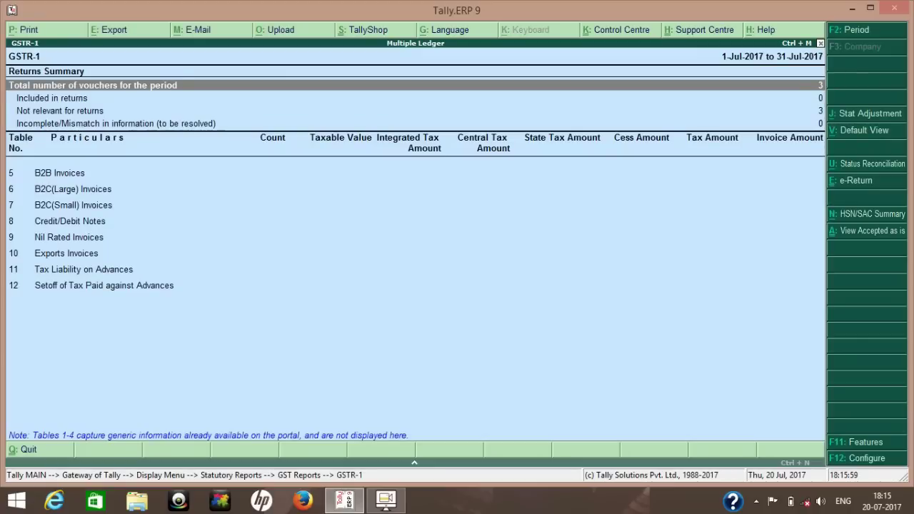
Review the B2B, B2C(Large) and B2C(Small) invoice rows of GSTR-1, and return to the list of display reports.
key("Down")
key("Down")
key("Down")
key("Down")
key("Up")
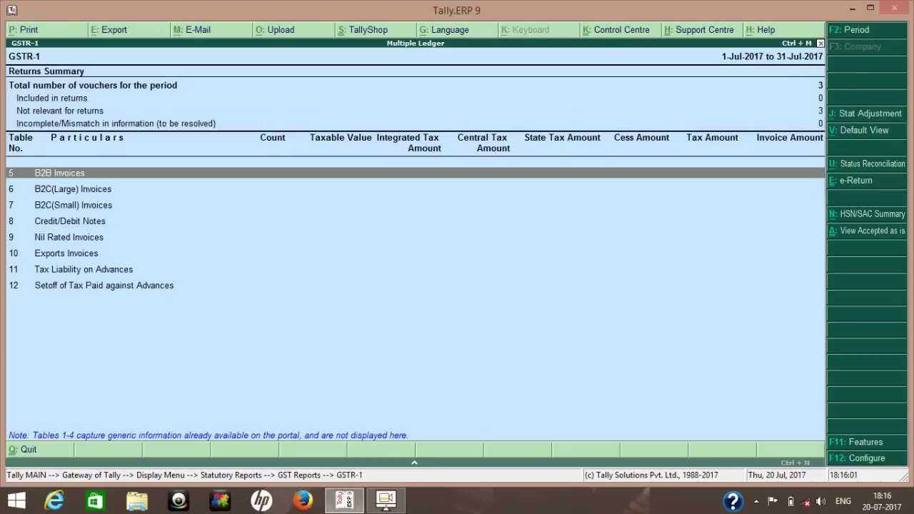
key("Down")
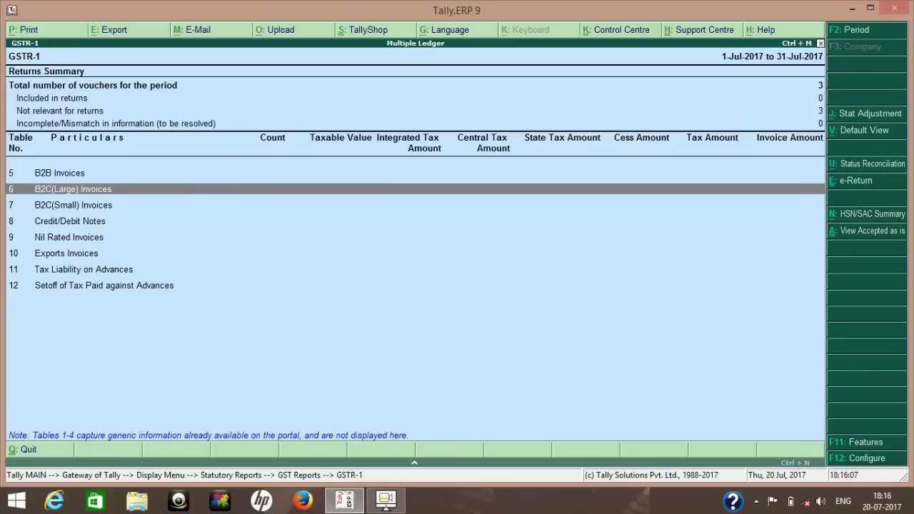
key("Down")
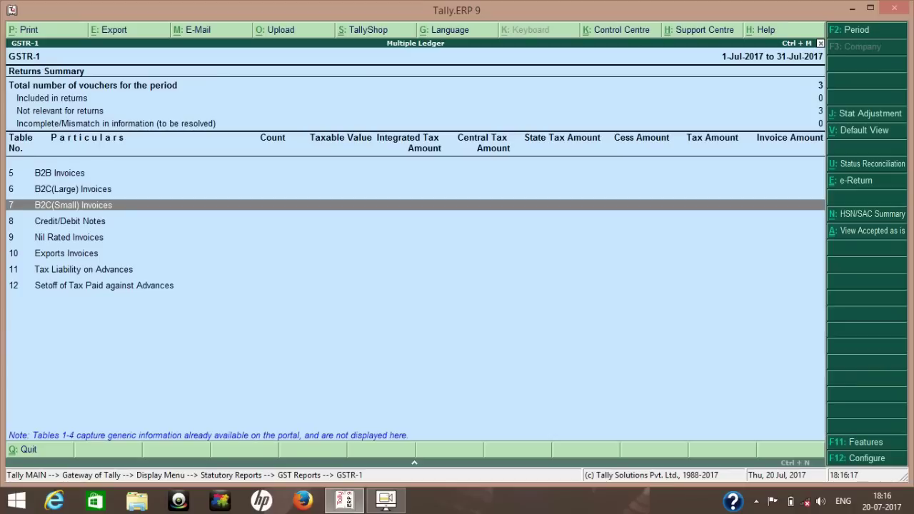
key("Down")
key("Up")
key("Escape")
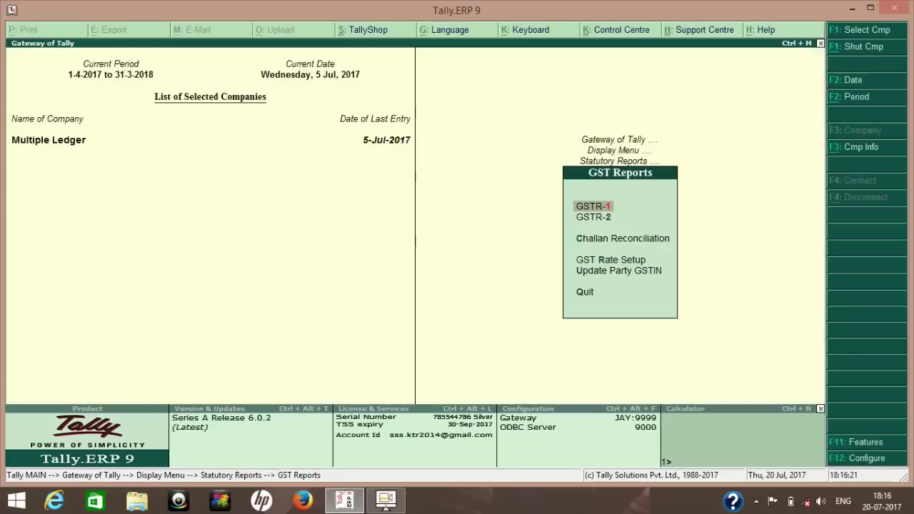
key("Escape")
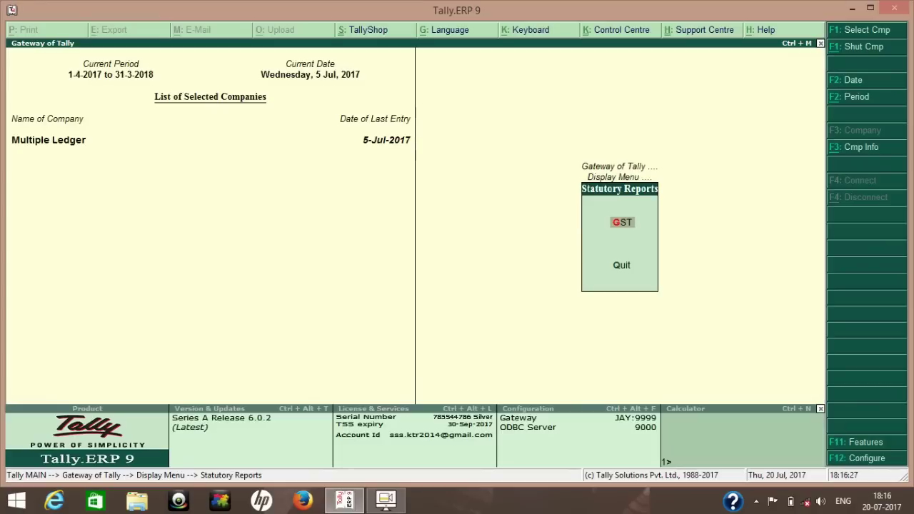
key("Escape")
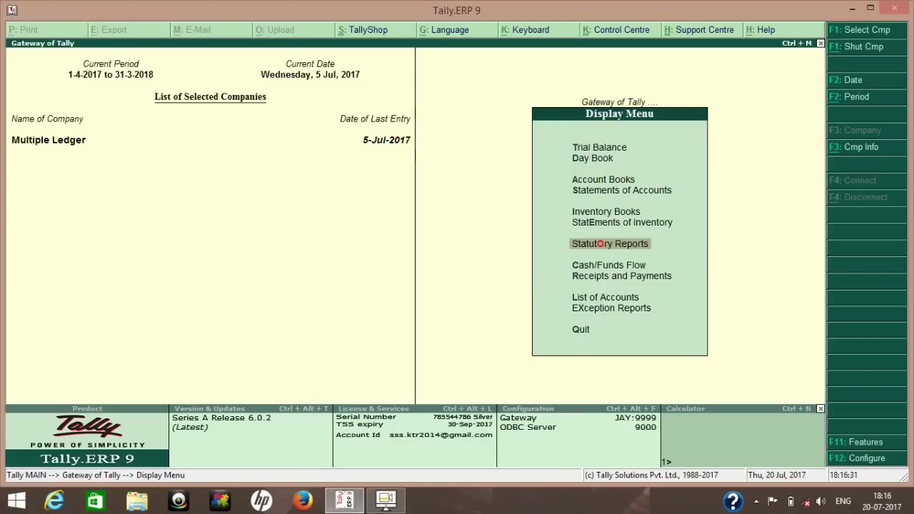
Open the Sales Register from the account books and show the list of sales vouchers for July.
key("Up")
key("Up")
key("Up")
key("Up")
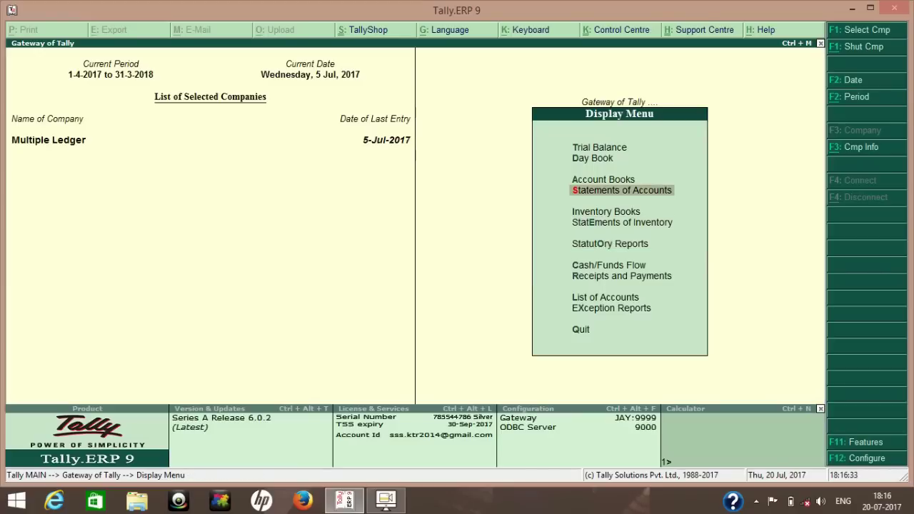
key("Return")
key("Down")
key("Down")
key("Down")
key("Down")
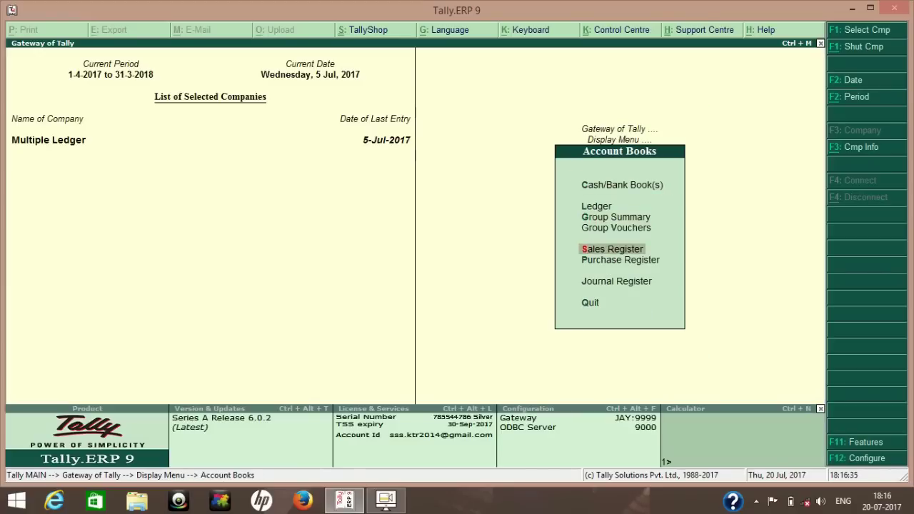
key("Return")
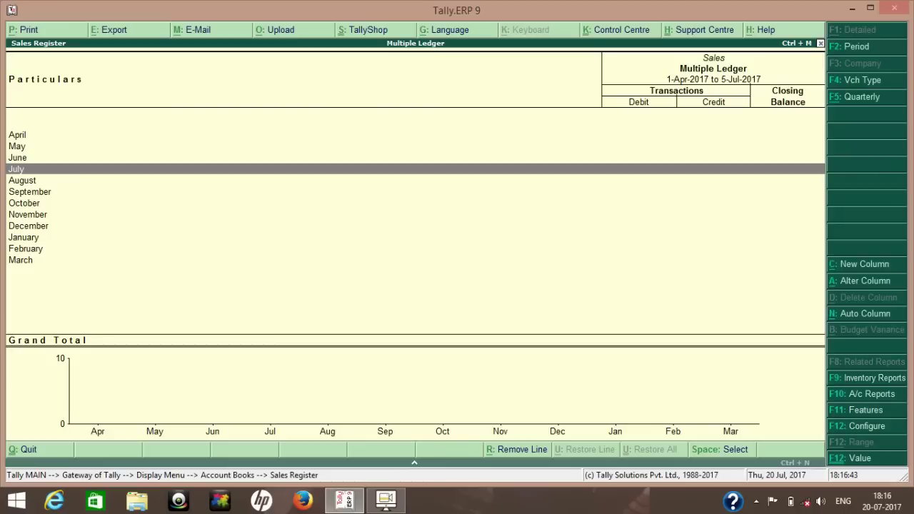
key("Return")
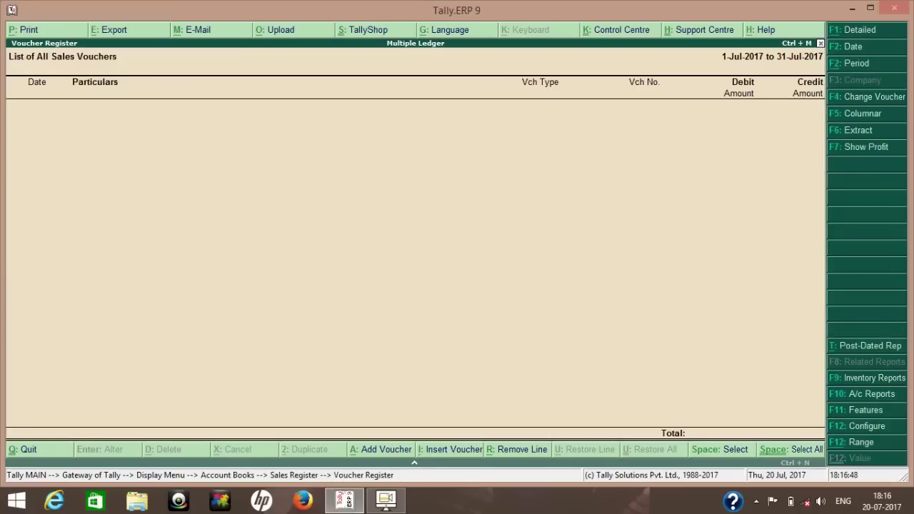
Change the voucher type shown in the July voucher register to Tax Invoice.
key("F4")
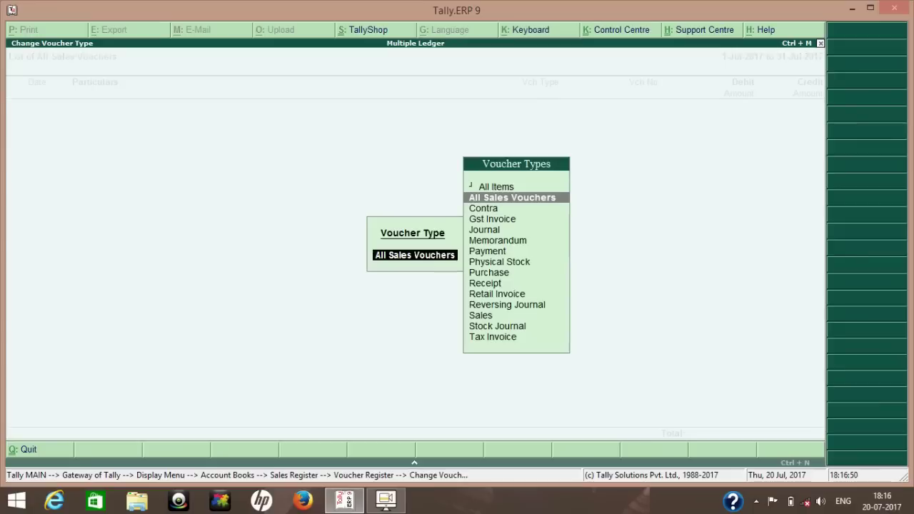
key("Down")
key("Down")
key("Down")
key("Down")
key("Down")
key("Down")
key("Down")
key("Down")
key("Down")
key("Down")
key("Down")
key("Down")
key("Down")
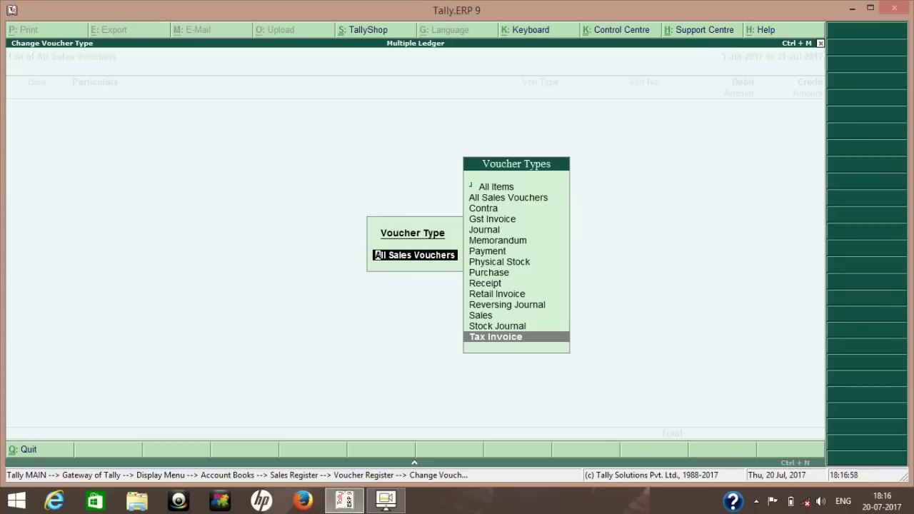
key("Return")
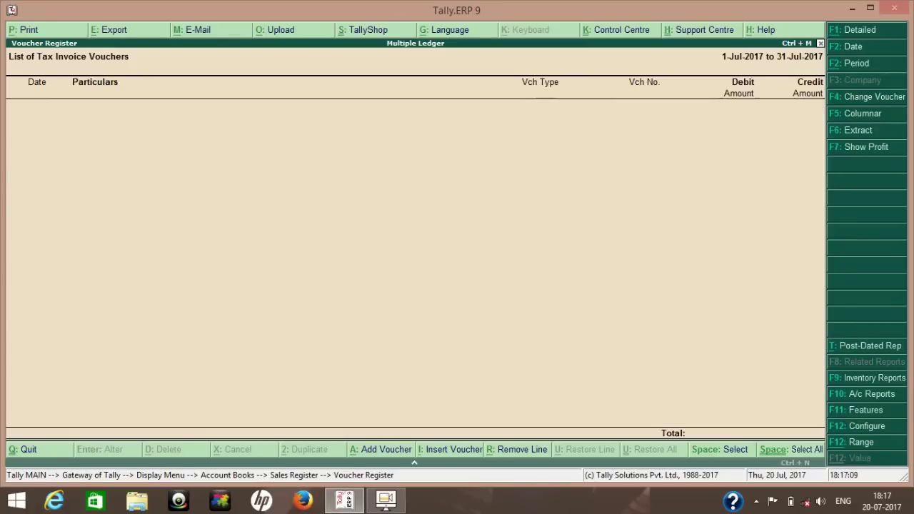
Switch the voucher register to Retail Invoice vouchers.
key("F4")
type("R")
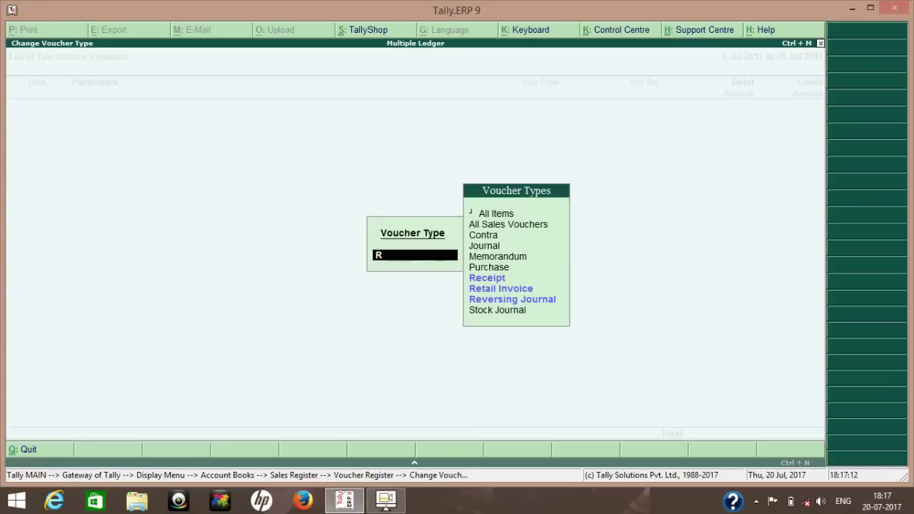
key("Down")
key("Return")
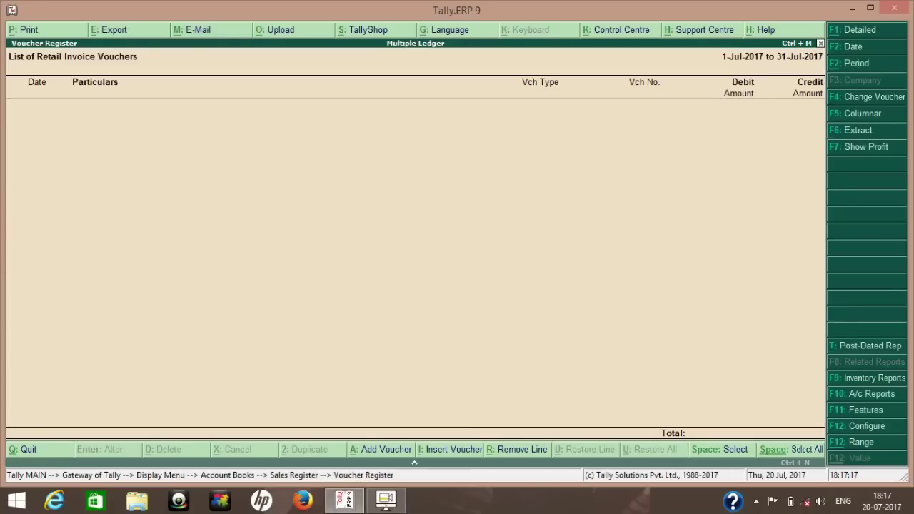
Display the Retail Invoice register in columnar form with its existing column options, and return to the Gateway of Tally.
key("F5")
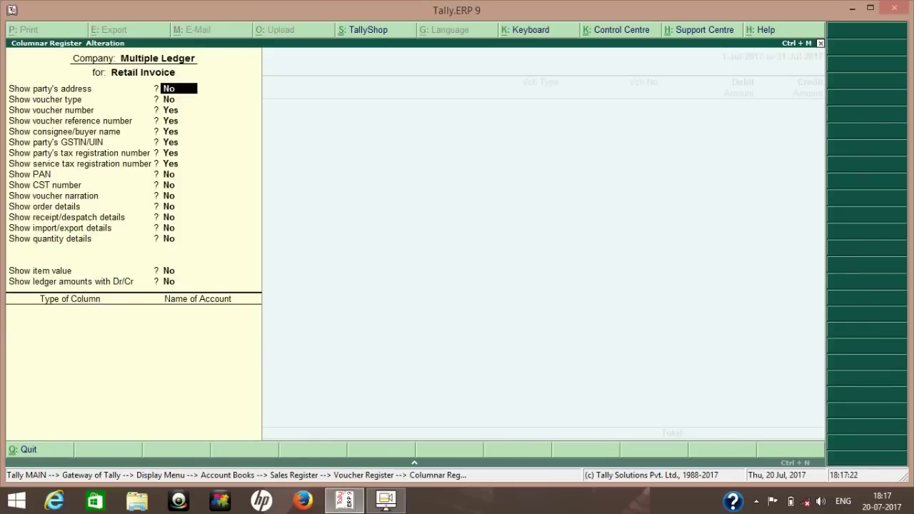
key("Return")
key("Return")
key("Return")
key("Return")
key("Return")
key("Return")
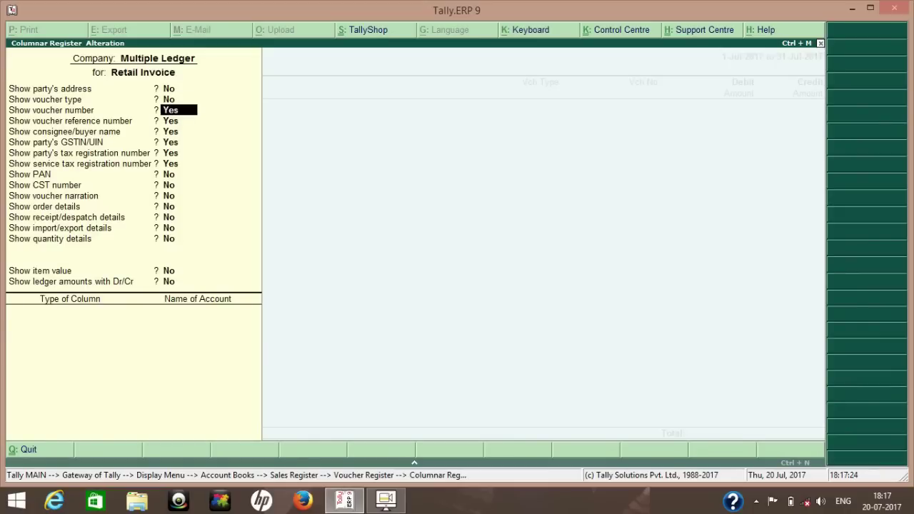
key("Return")
key("Return")
key("Return")
key("Return")
key("Return")
key("Return")
key("Return")
key("Return")
key("Return")
key("Return")
key("Return")
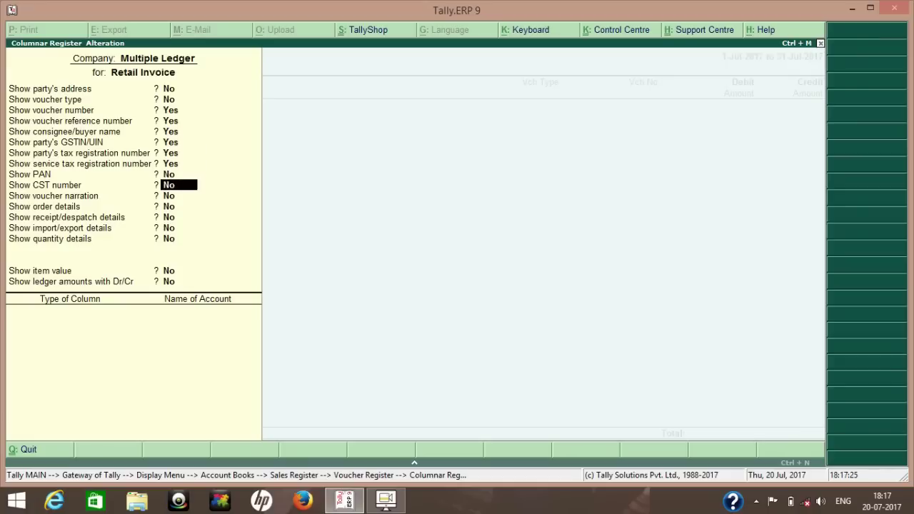
key("Return")
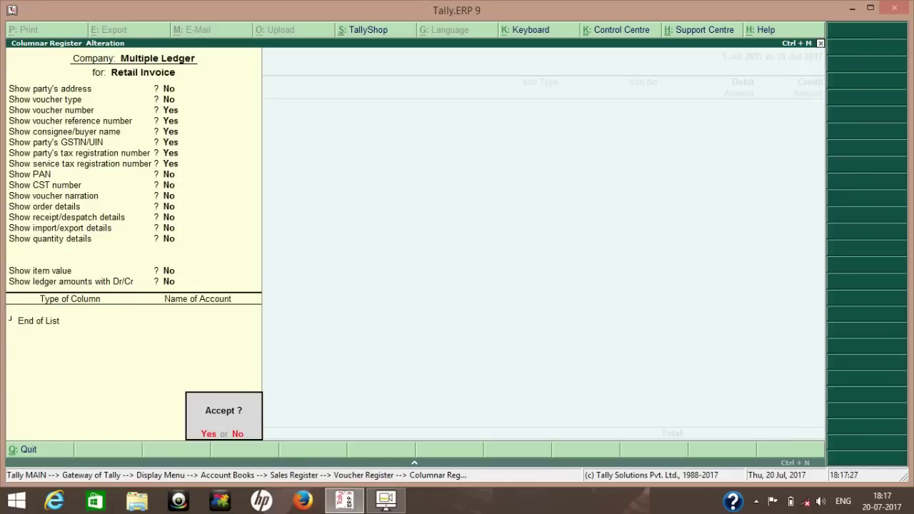
key("Return")
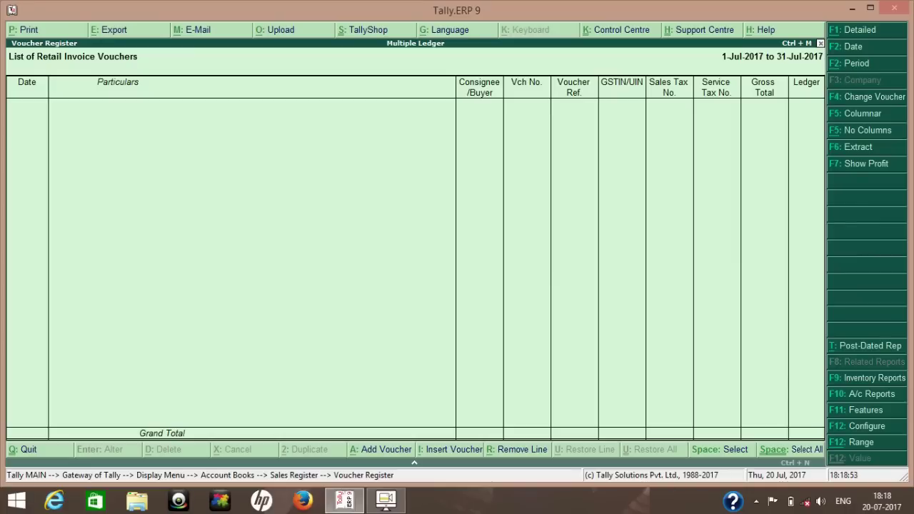
key("Escape")
key("Escape")
key("Escape")
key("Escape")
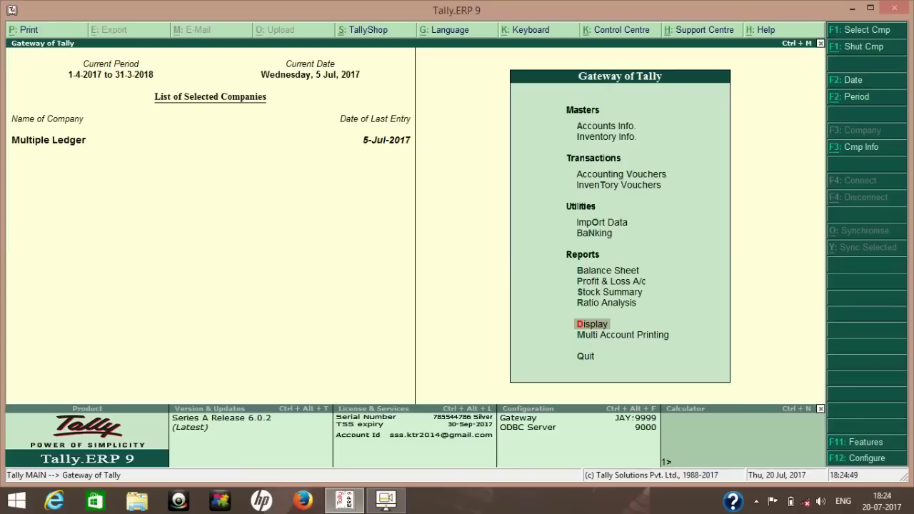
key("Up")
key("Up")
key("Up")
key("Up")
key("Up")
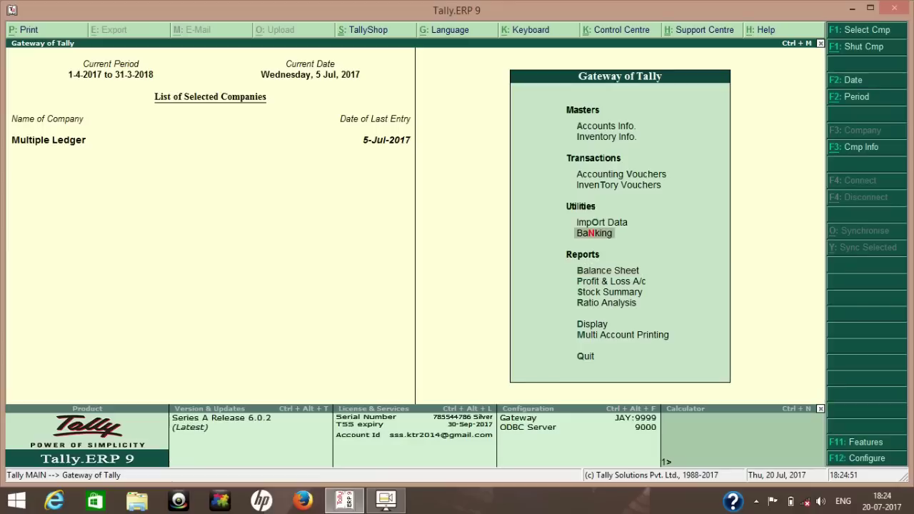
key("Up")
key("Up")
key("Up")
key("Up")
key("Up")
key("Return")
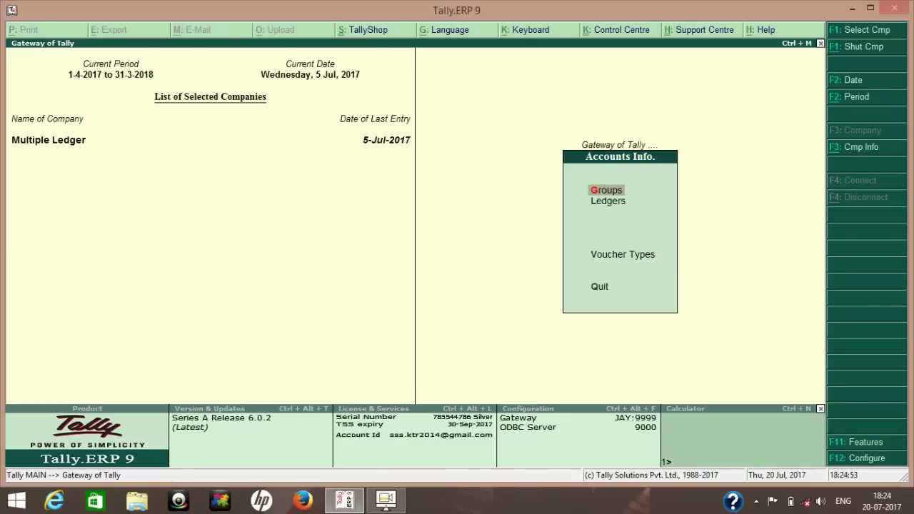
key("Down")
key("Return")
key("Return")
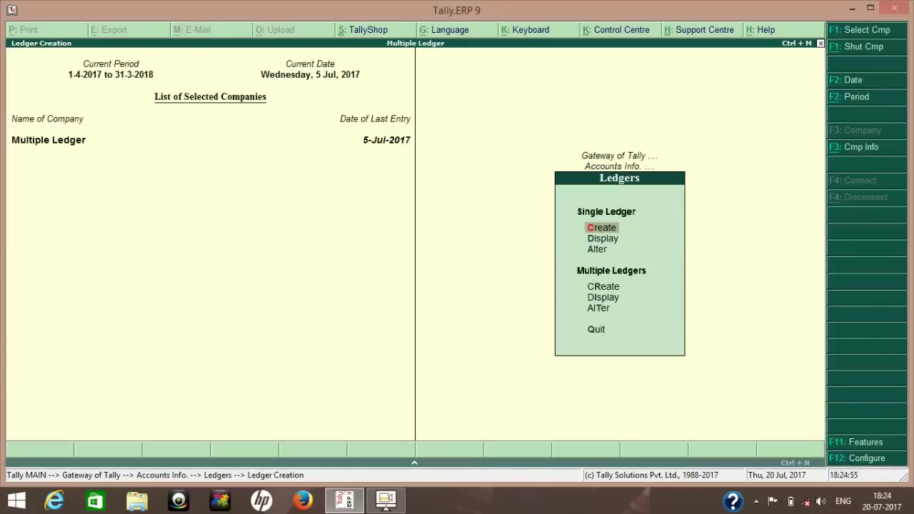
type("Cgs")
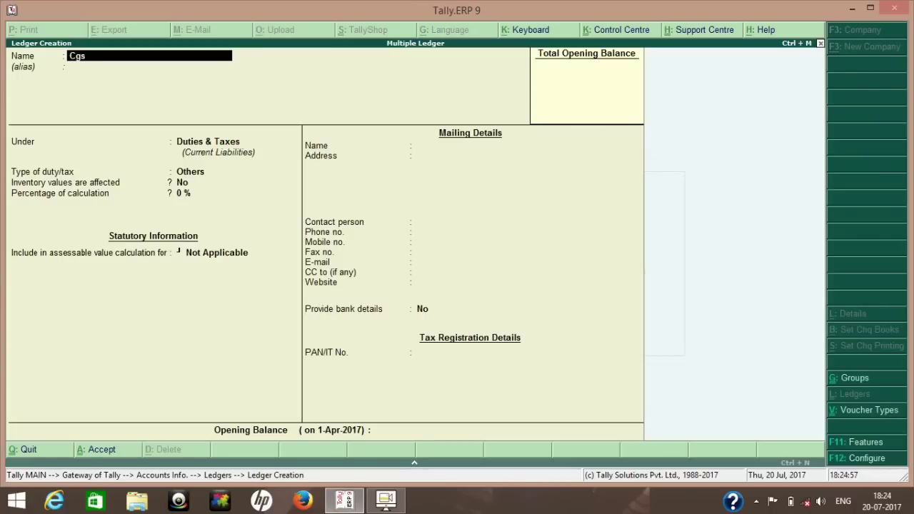
type("t@2.5%")
key("Return")
key("Return")
key("Return")
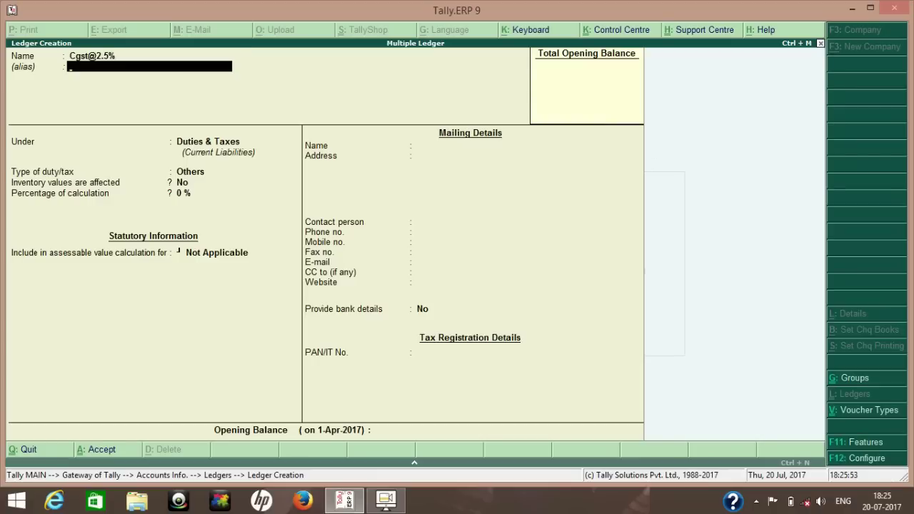
Set the ledger's type of duty/tax to GST and its tax type to Central Tax.
key("Up")
key("Return")
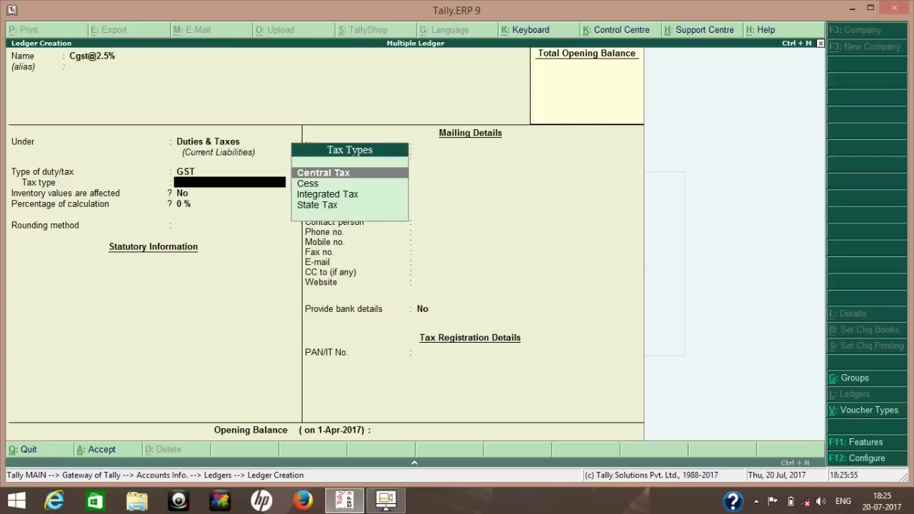
key("Down")
key("Up")
key("Return")
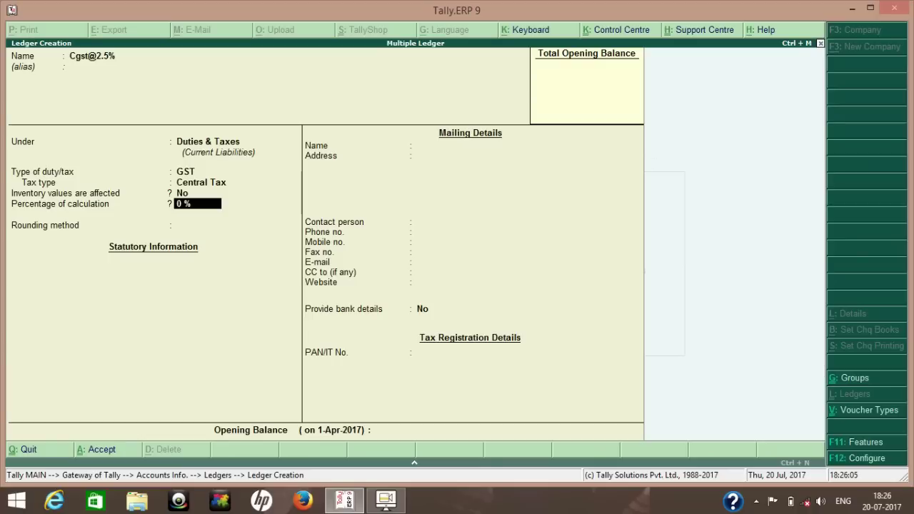
Clear the ledger's percentage of calculation, abandon the unsaved ledger and return to the Gateway of Tally.
key("BackSpace")
key("Escape")
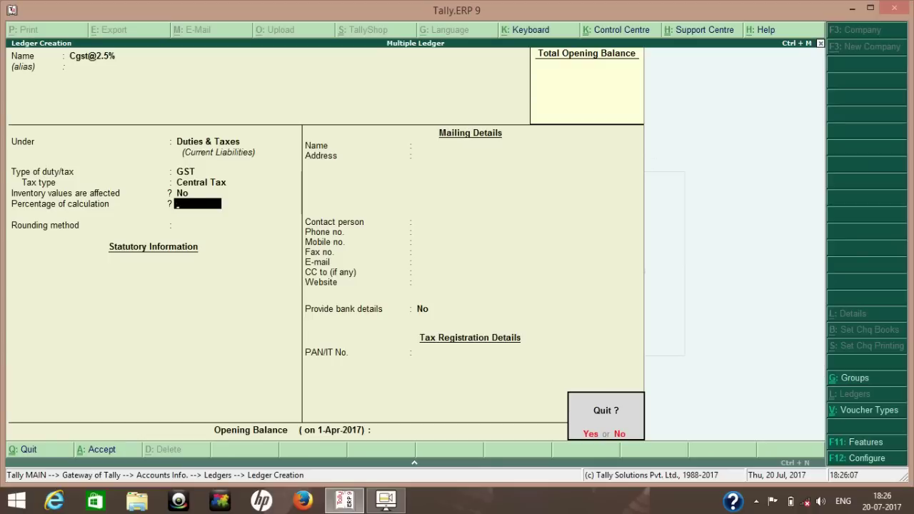
key("y")
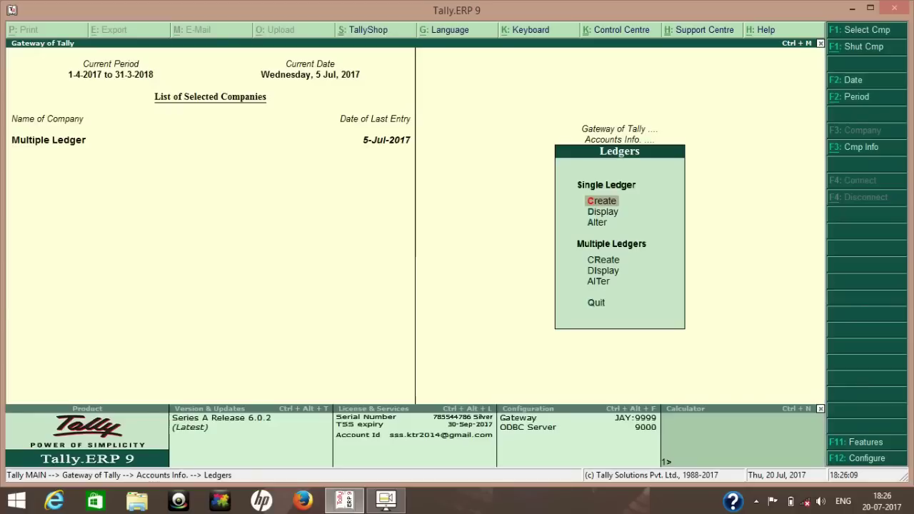
key("Escape")
key("Escape")
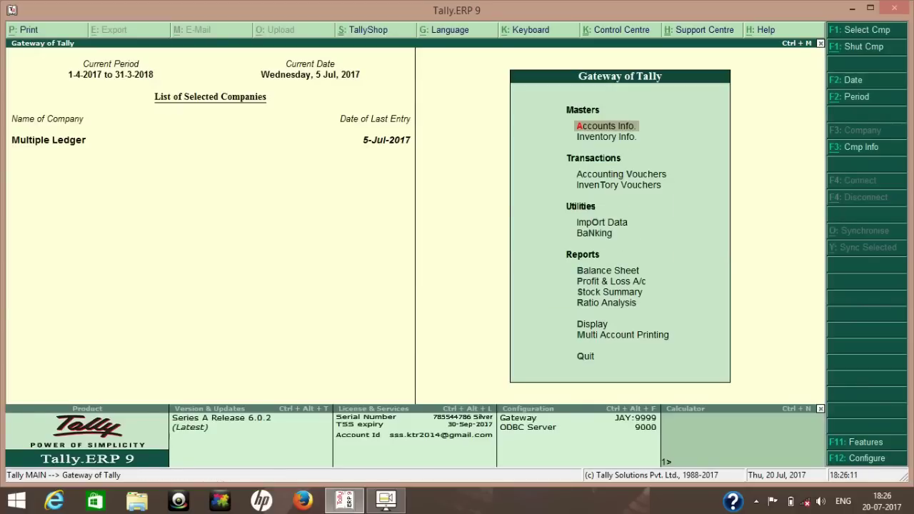
Open a new sales voucher and choose Cash as the party account, leaving the order and address details blank.
key("v")
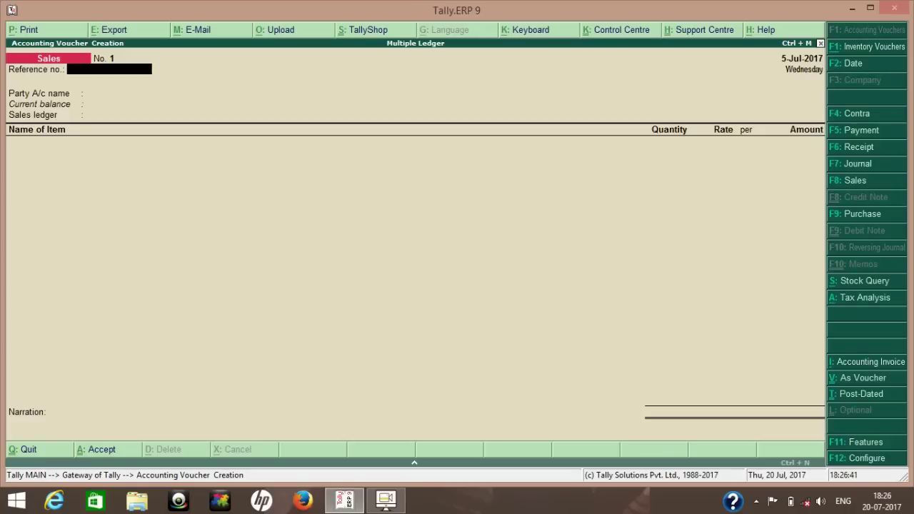
key("Return")
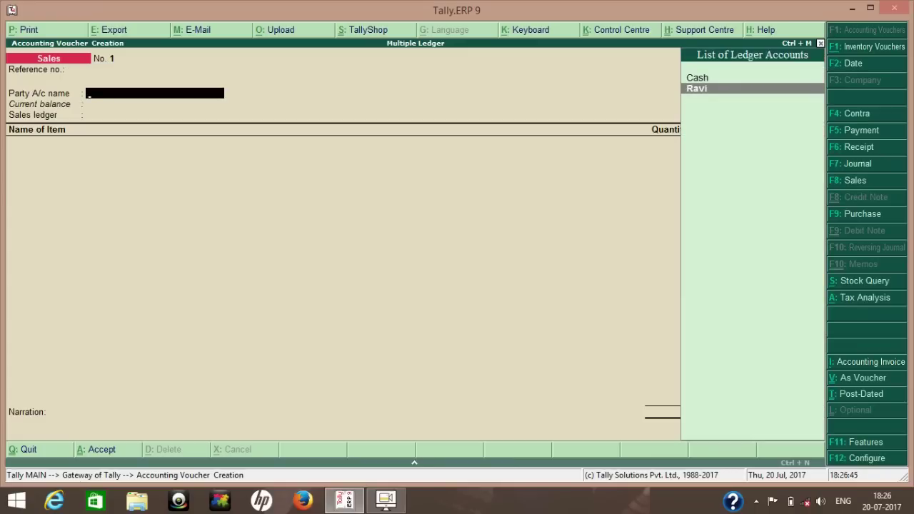
key("Up")
key("Return")
key("Return")
key("Return")
key("Return")
key("Return")
key("Return")
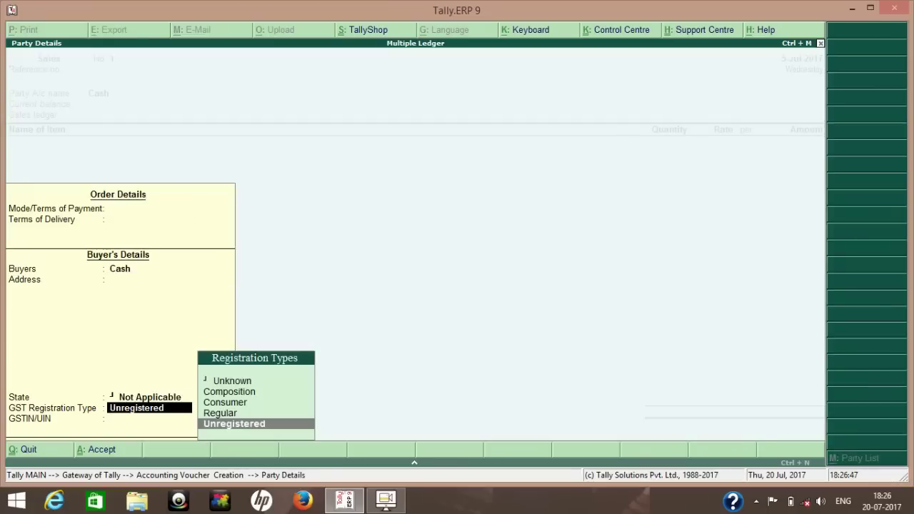
Set the buyer's state to Bihar in the party details and accept them.
key("BackSpace")
type("N")
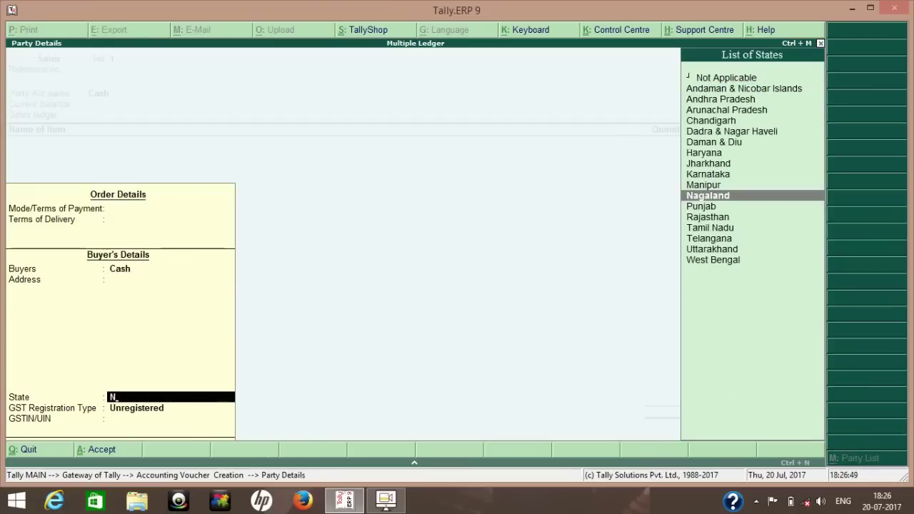
key("BackSpace")
type("B")
key("Return")
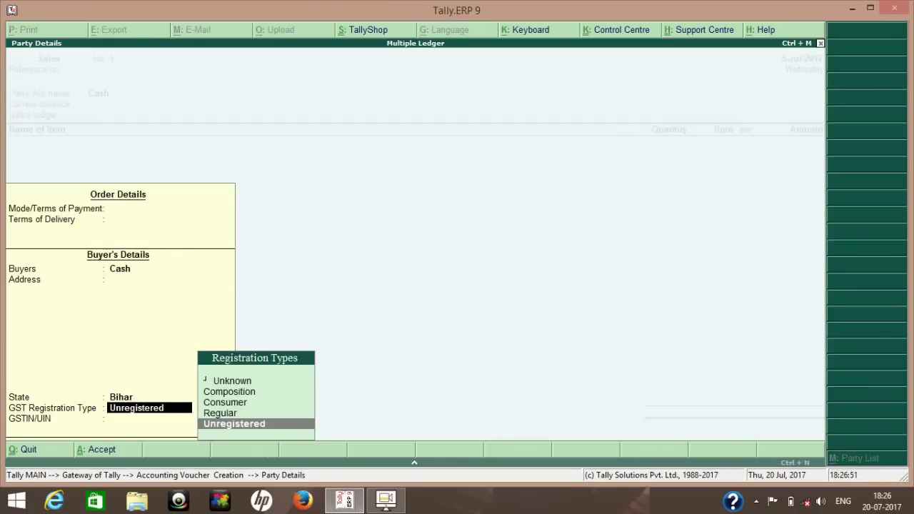
key("Up")
key("Return")
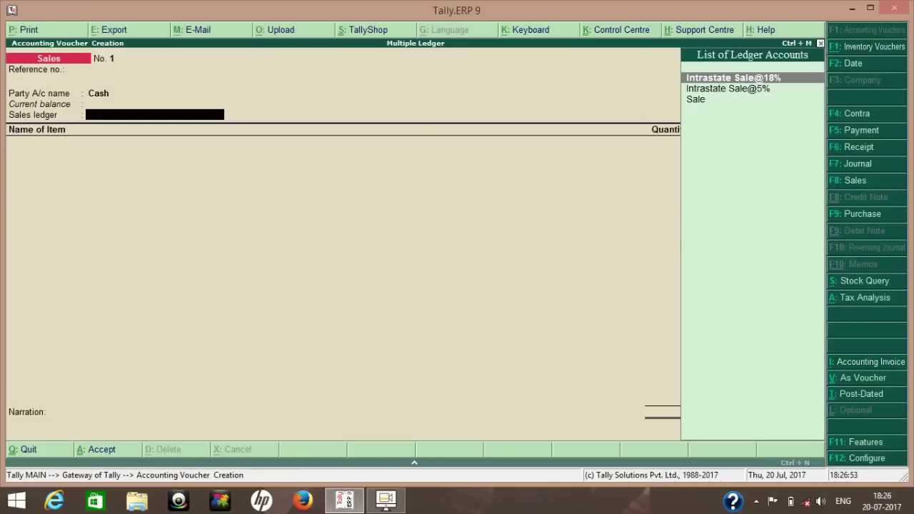
Choose Sale as the voucher's sales ledger and open that ledger for alteration.
key("Down")
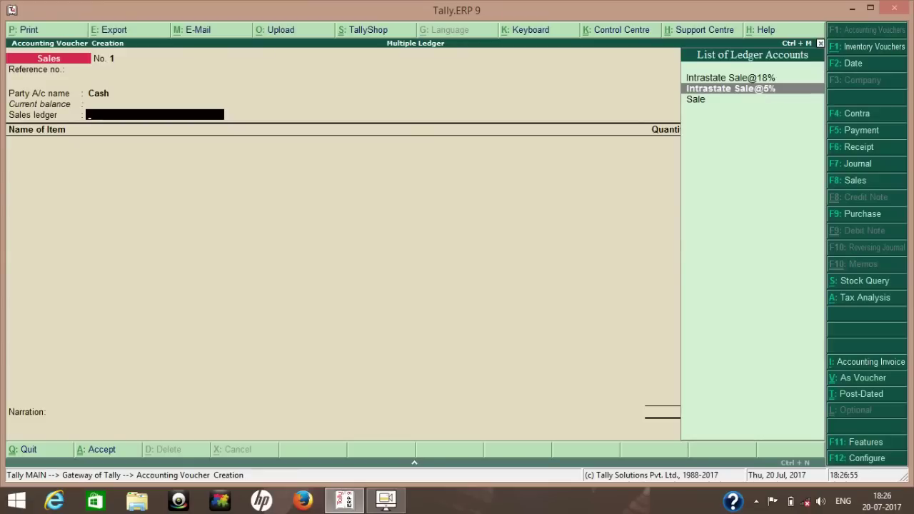
key("Down")
key("Return")
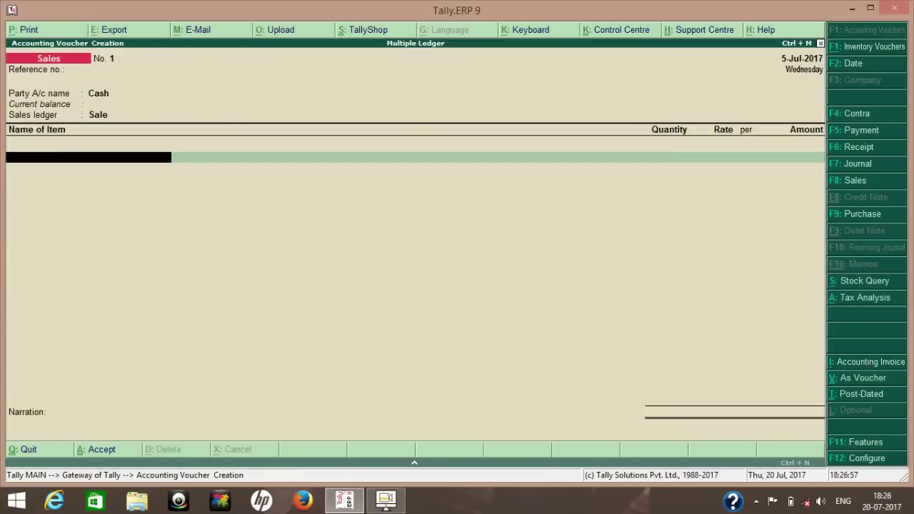
key("BackSpace")
key("ctrl+Return")
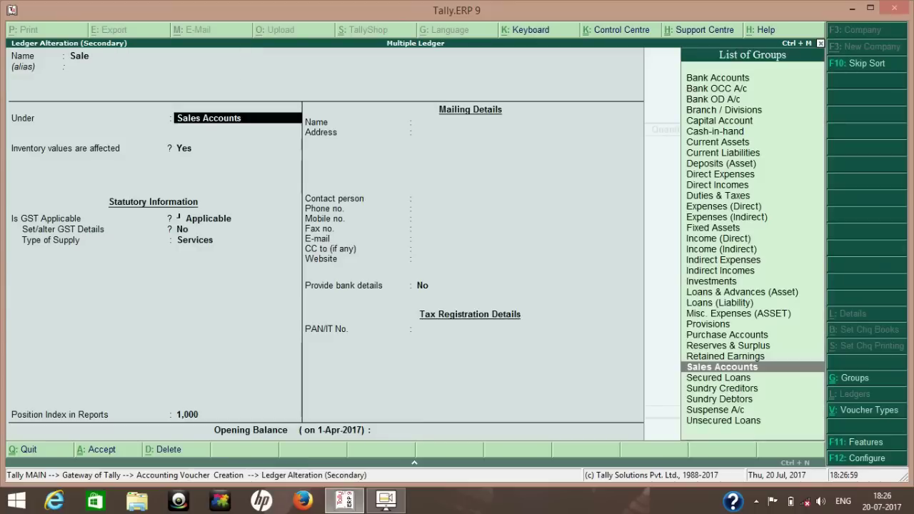
Examine the GST tax rate details of the Sale ledger and leave them without making changes.
key("Return")
key("Return")
key("Return")
type("y")
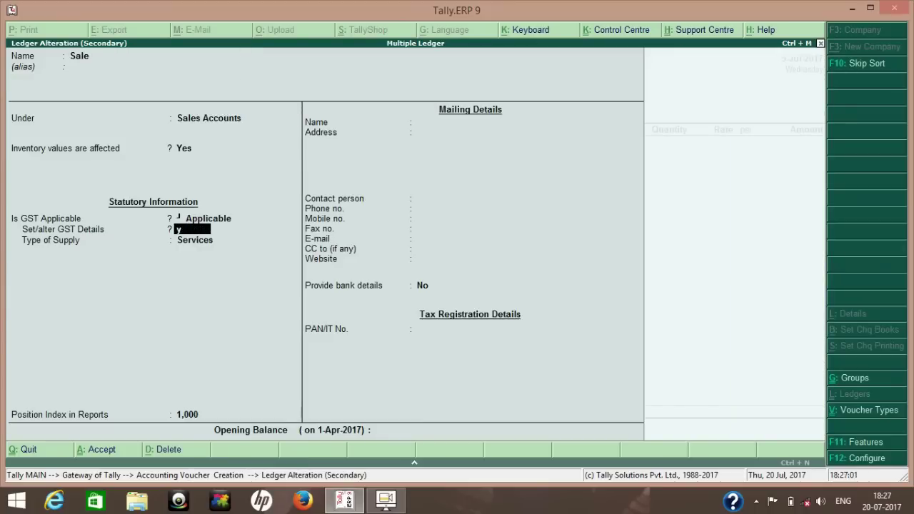
key("Return")
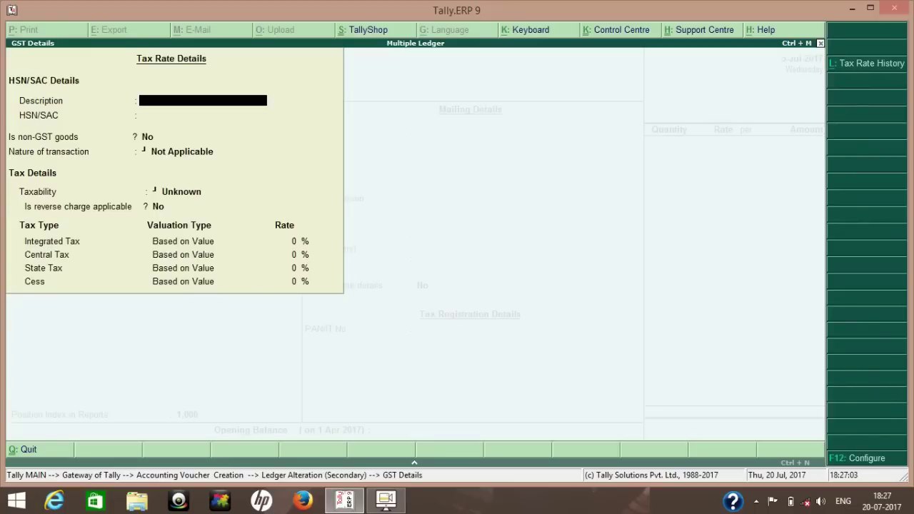
key("Escape")
key("Return")
key("Return")
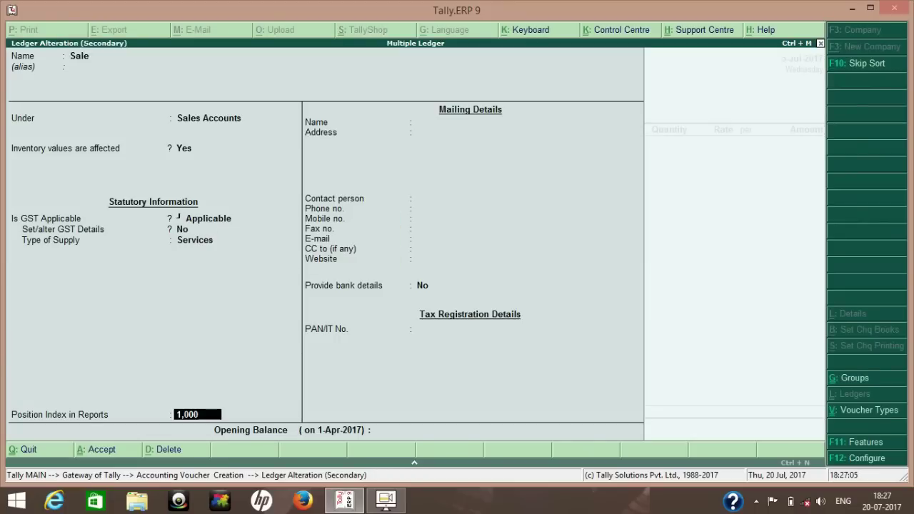
Set the Sale ledger's type of supply to Goods and save it, returning to the voucher's item line.
key("BackSpace")
key("Up")
key("Return")
key("Return")
key("Return")
key("Return")
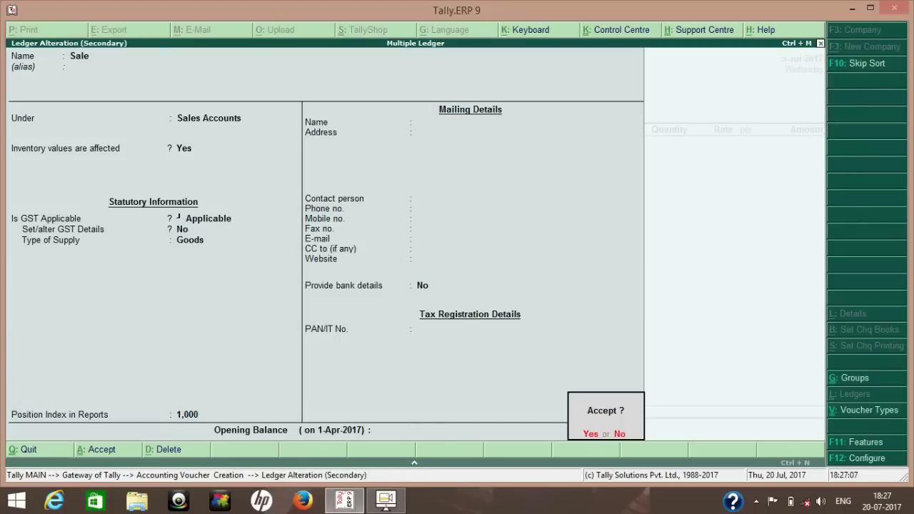
key("Return")
key("Return")
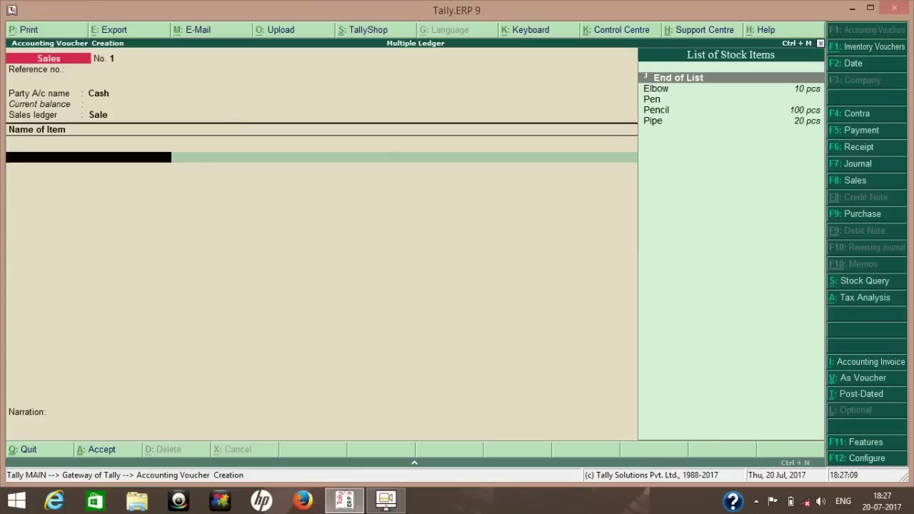
Choose Elbow as the first stock item of the sales voucher.
key("Down")
key("Down")
key("Down")
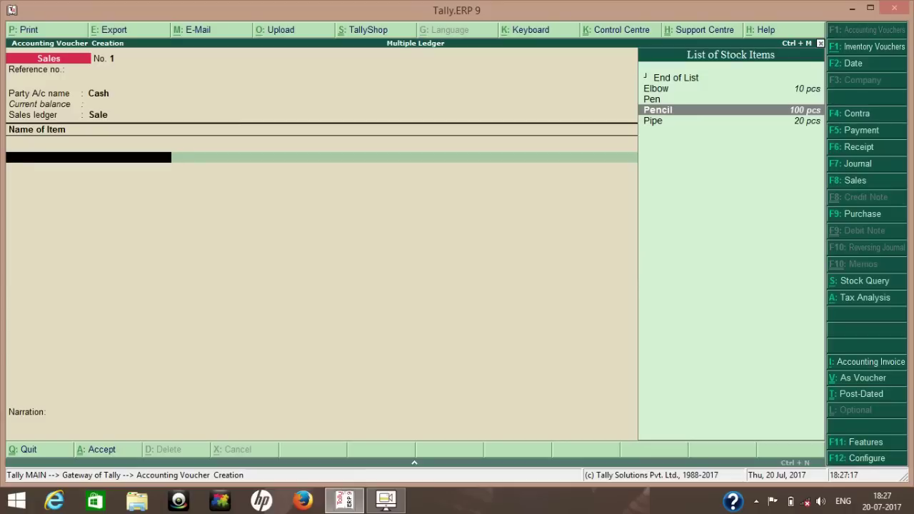
key("Return")
key("BackSpace")
key("Up")
key("Up")
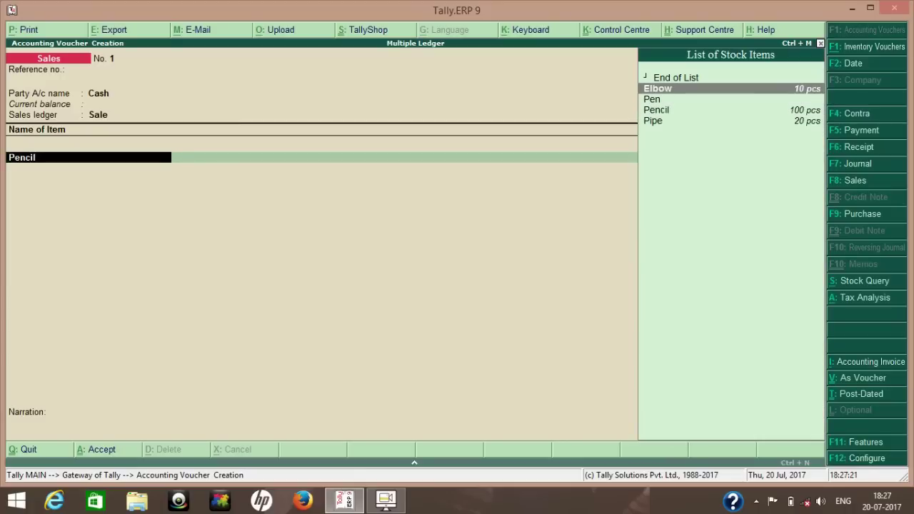
key("Return")
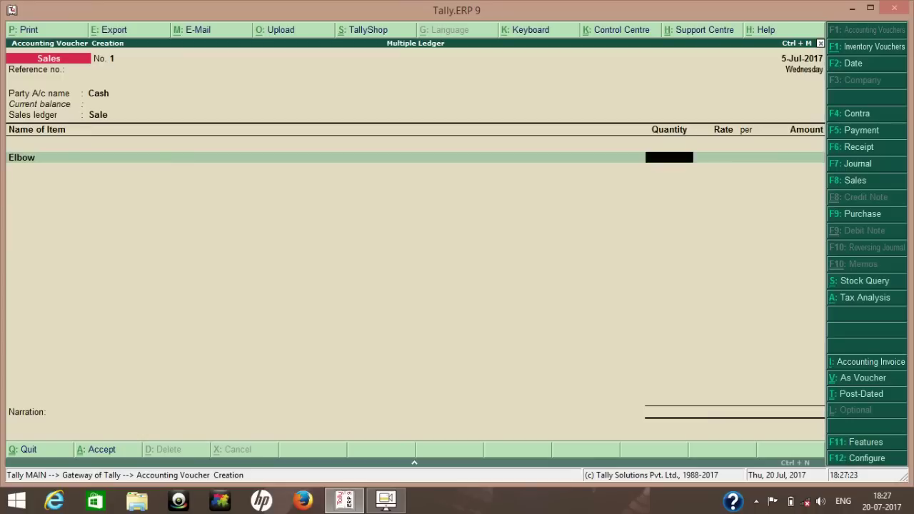
Enter 10 pcs of Elbow at a rate of 100 and add the Cgst ledger below the item.
type("10")
key("Return")
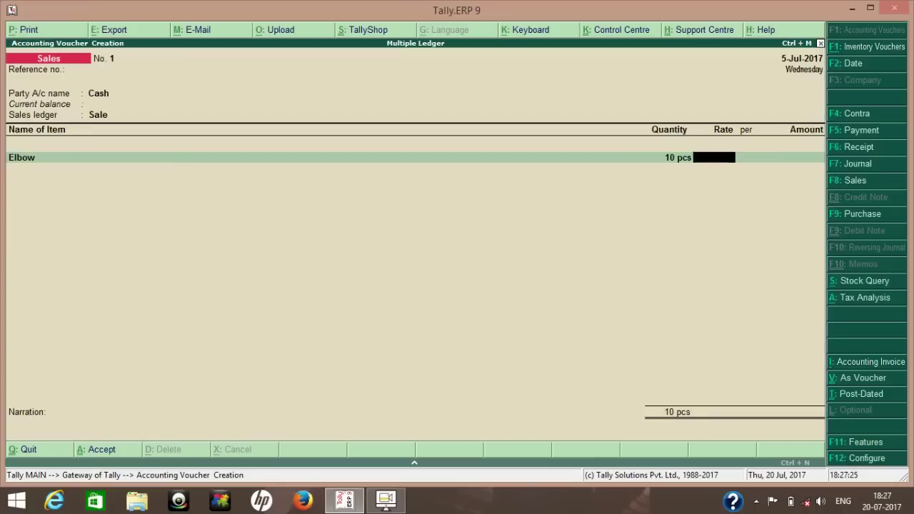
type("100")
key("Return")
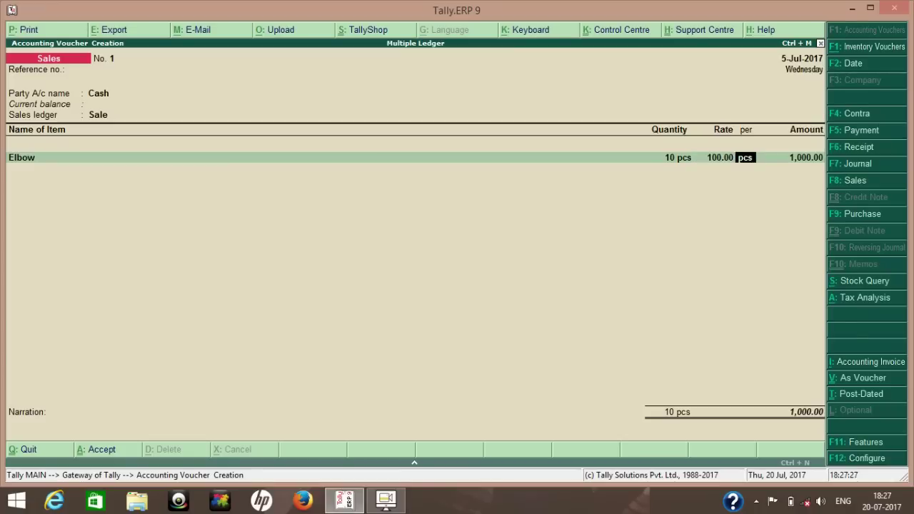
key("Return")
key("Return")
key("Return")
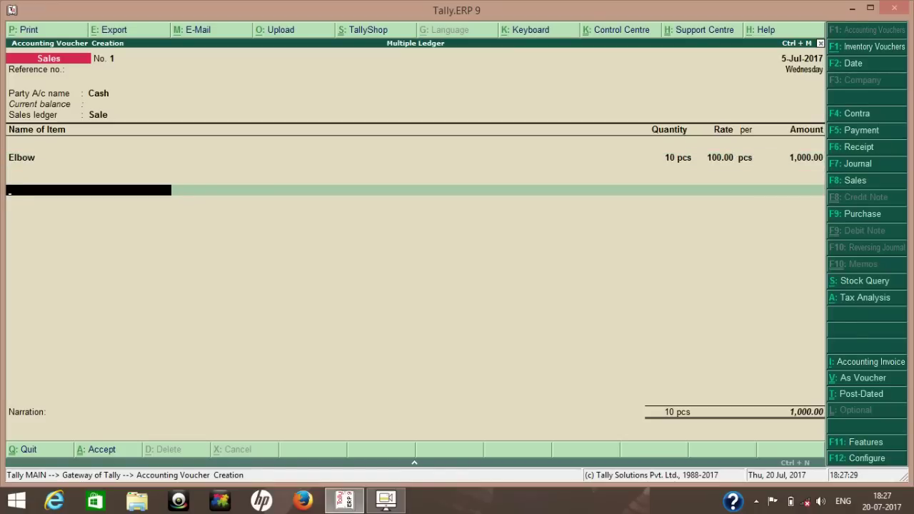
type("Cg")
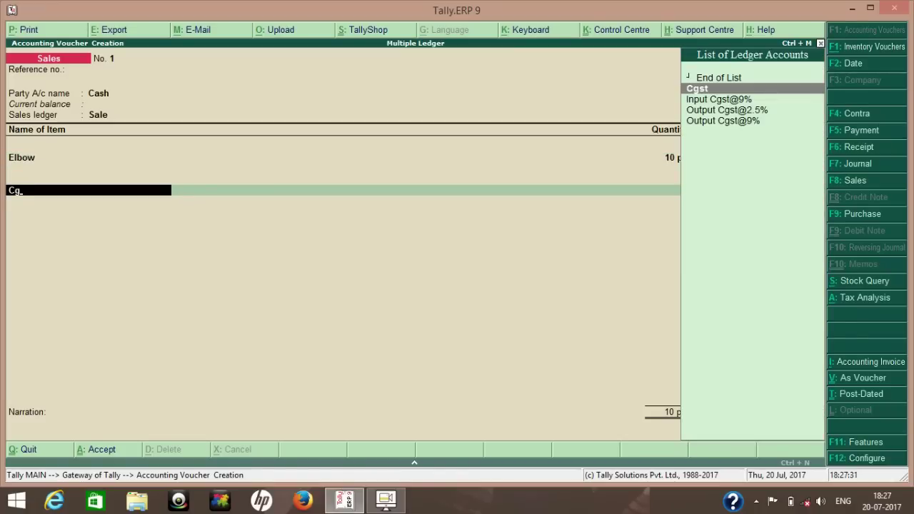
key("Return")
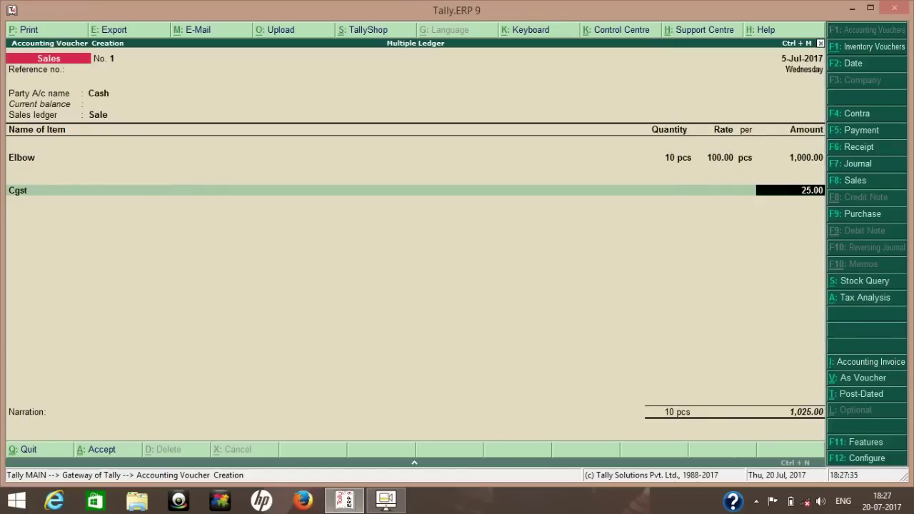
Go back to the Elbow line in the voucher and open the stock item for alteration.
key("BackSpace")
key("BackSpace")
key("BackSpace")
key("BackSpace")
key("BackSpace")
key("BackSpace")
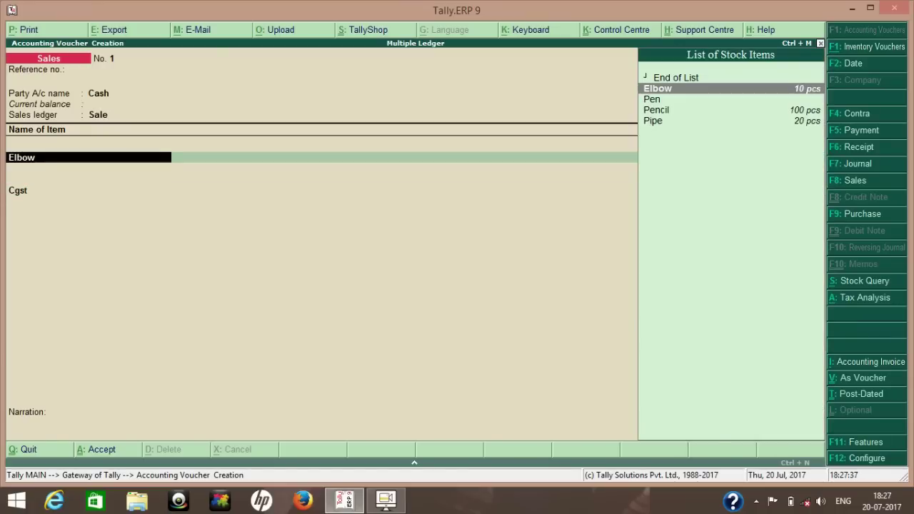
key("Return")
key("ctrl+Return")
Examine Elbow's GST tax rate details and accept the stock item to return to the voucher.
key("Return")
key("Return")
key("Return")
key("Return")
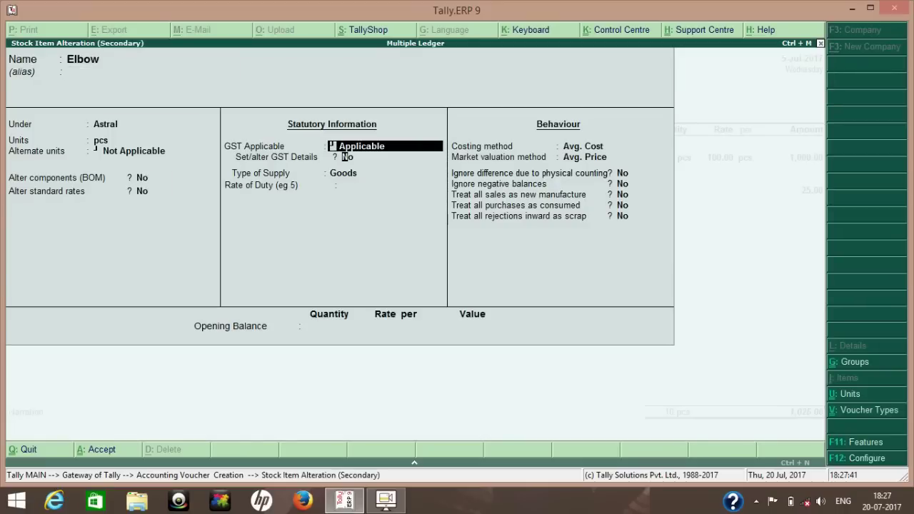
key("Return")
key("y")
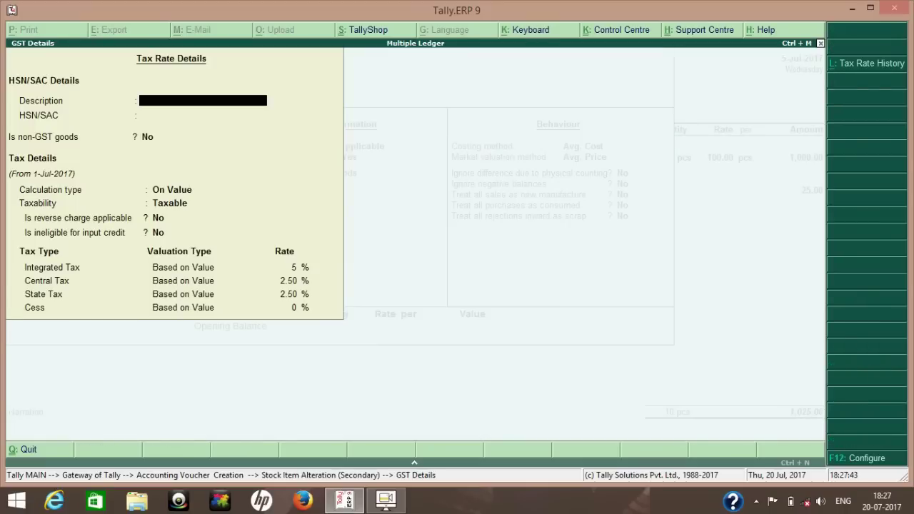
key("ctrl+a")
key("ctrl+a")
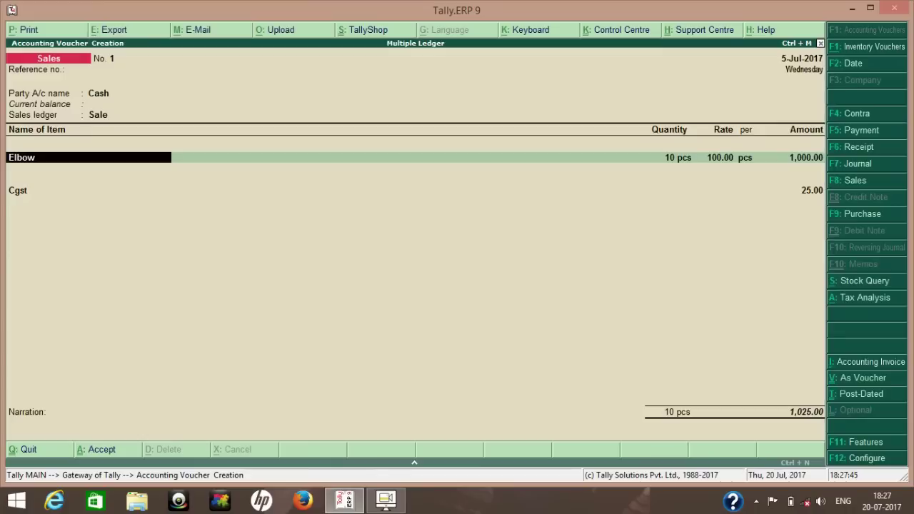
Accept the Elbow line's existing entries again and keep Cgst with its calculated amount as the tax ledger.
key("Return")
key("Return")
key("Return")
key("Return")
key("Return")
key("Return")
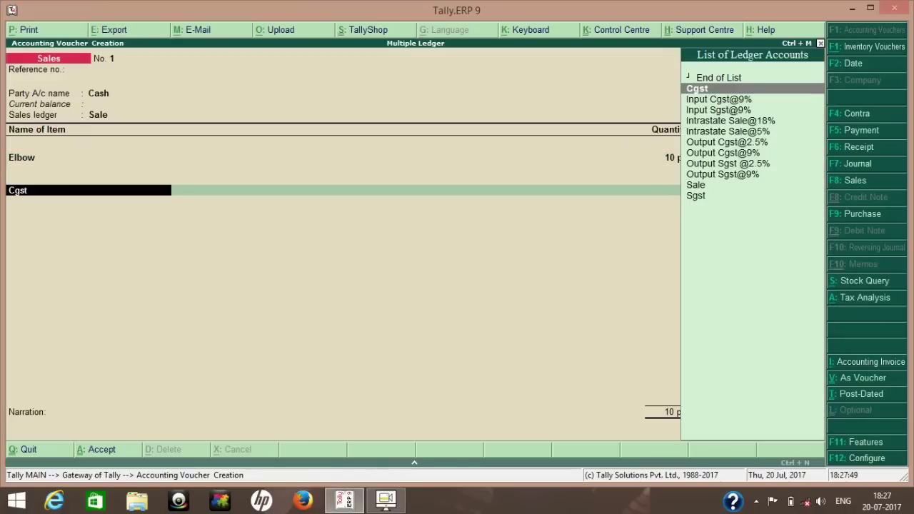
key("Return")
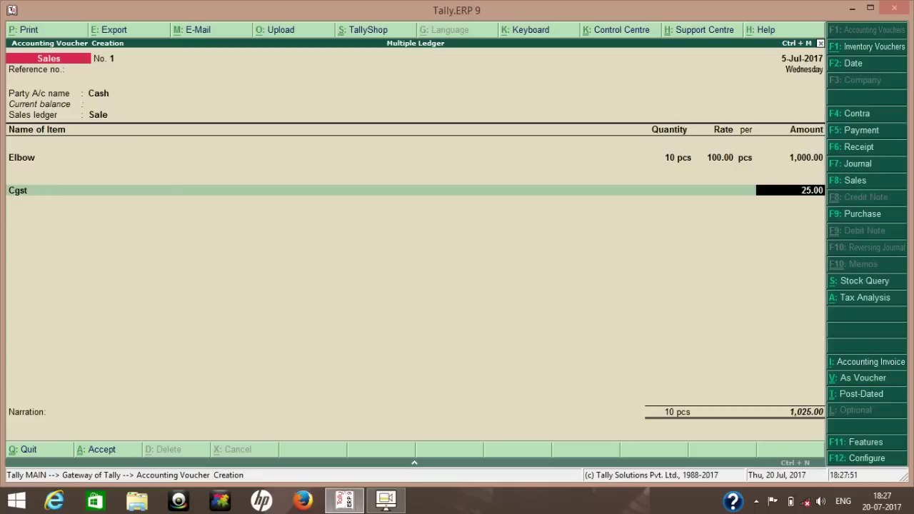
key("BackSpace")
key("Return")
key("Return")
key("Return")
key("Return")
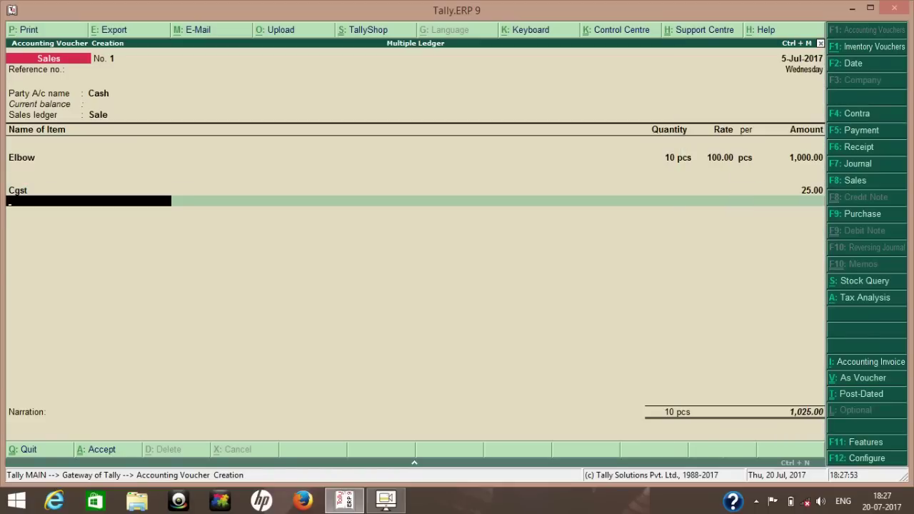
Add the Sgst ledger below Cgst in the sales voucher with its calculated amount.
key("BackSpace")
key("Return")
type("S")
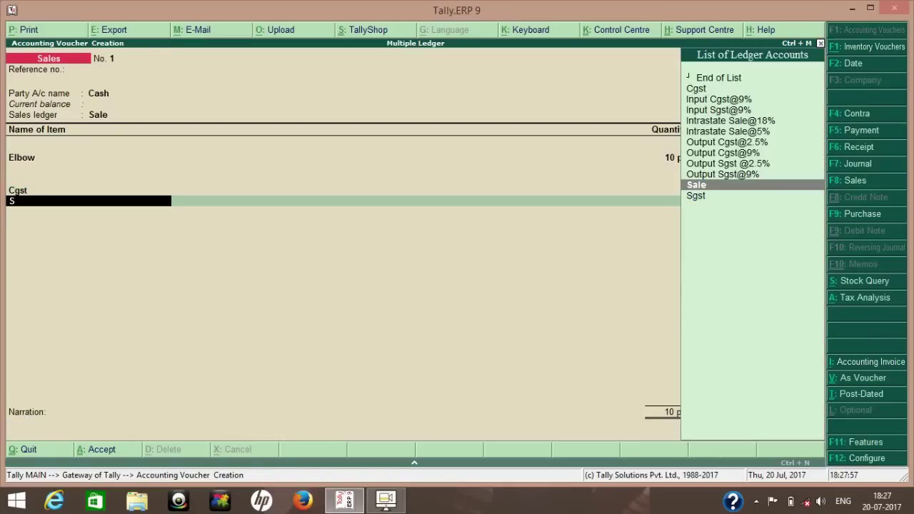
key("Down")
key("Return")
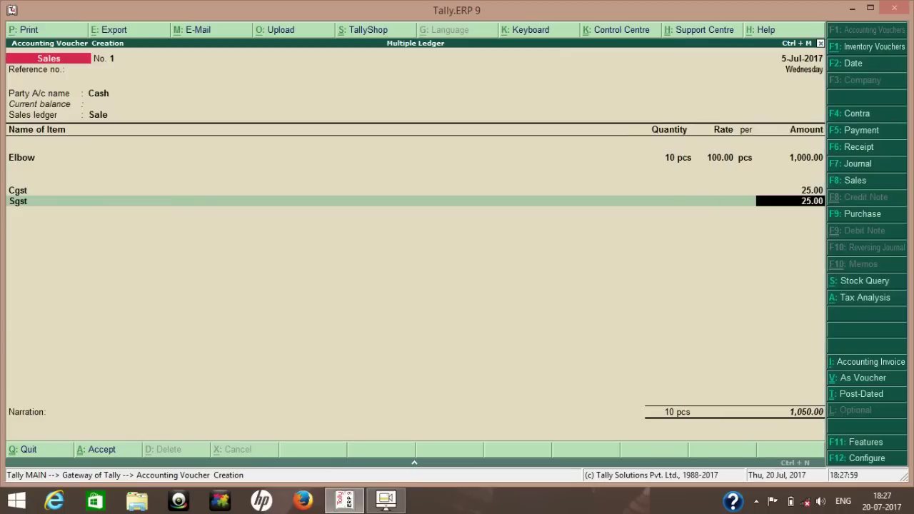
Add a second item line below Elbow for 7 pcs of Pipe at a rate of 200 per pcs.
key("BackSpace")
key("BackSpace")
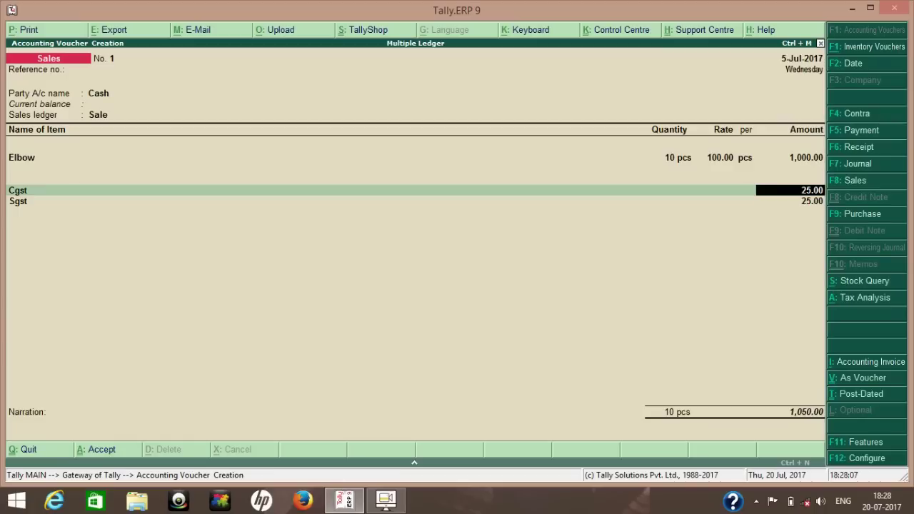
key("BackSpace")
key("BackSpace")
key("BackSpace")
key("Return")
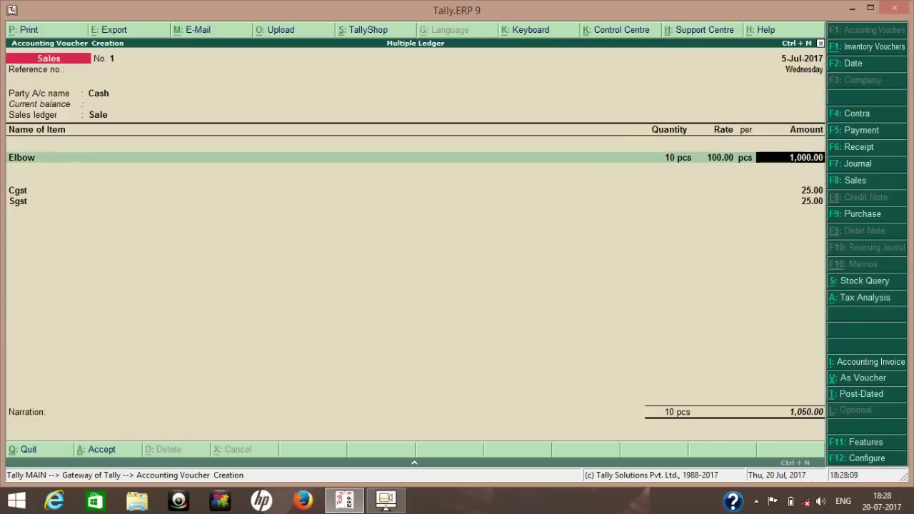
key("Return")
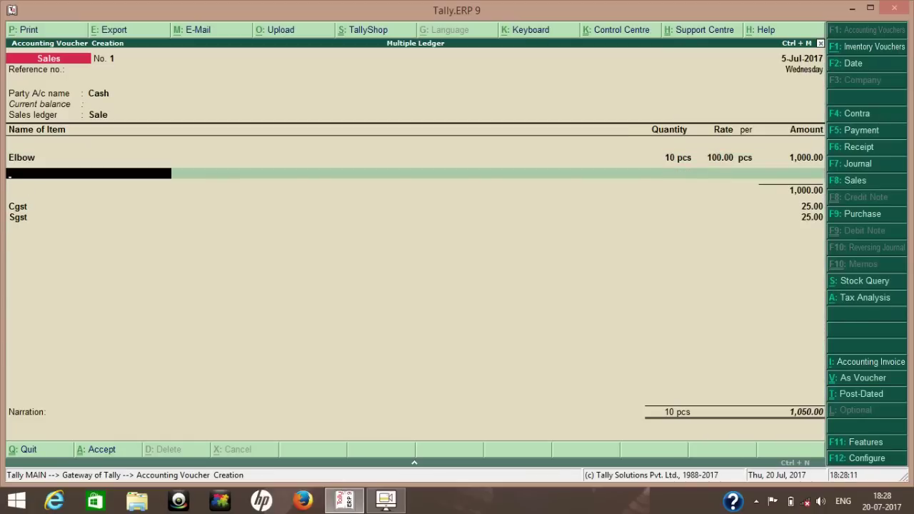
type("Pi")
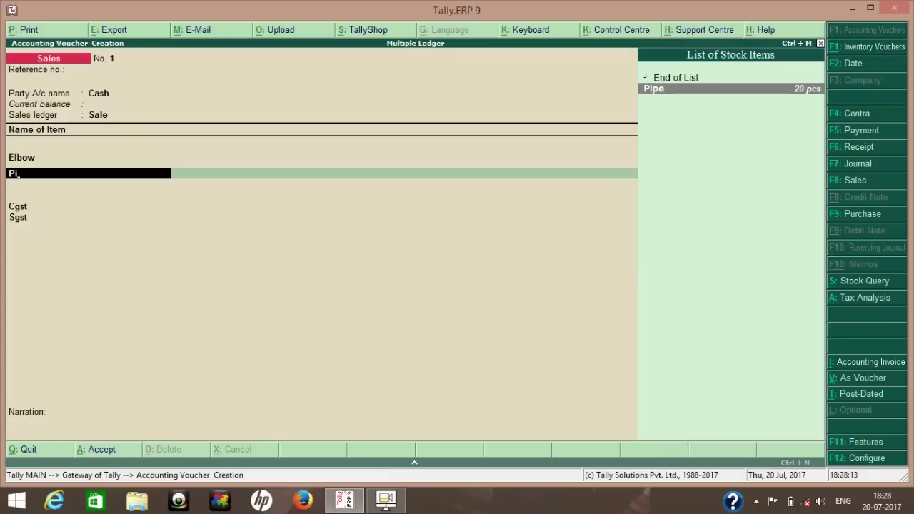
key("Return")
type("7")
key("Return")
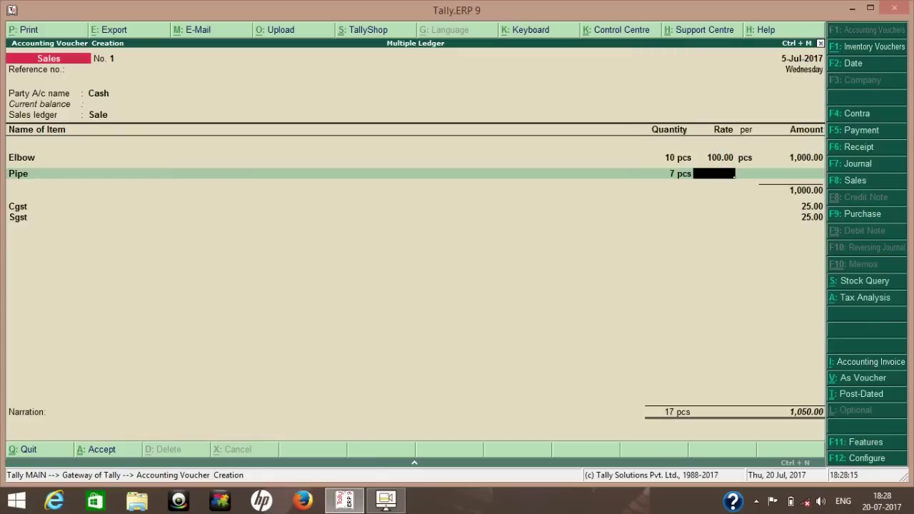
type("200")
key("Return")
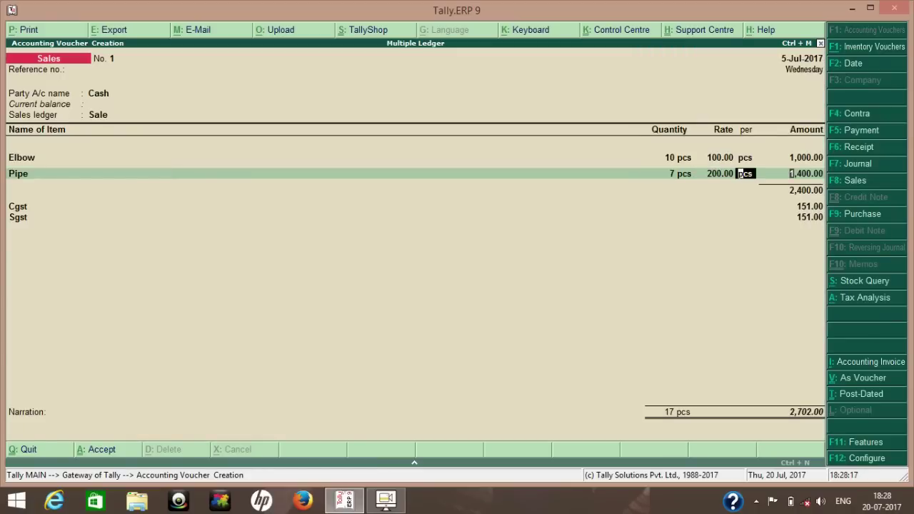
key("Return")
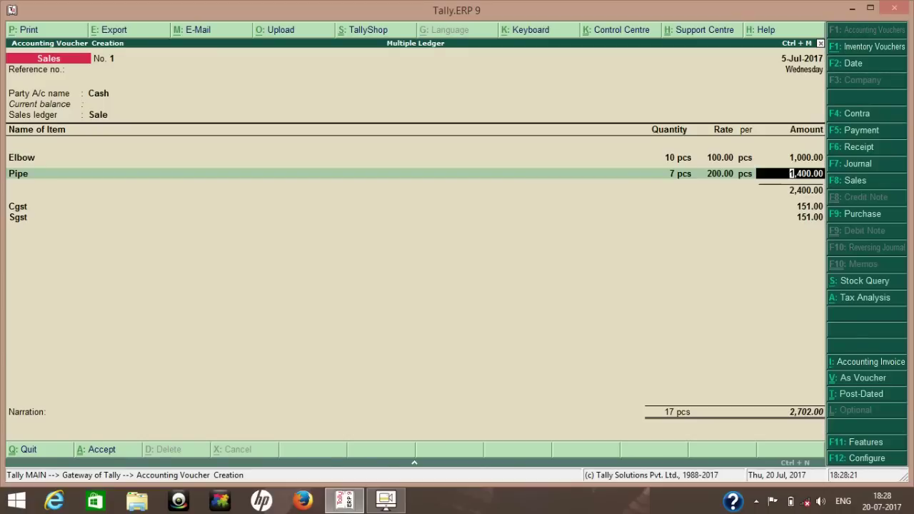
Examine the voucher's detailed tax analysis, comparing the central and state tax of Elbow and Pipe, and return to the voucher.
key("alt+a")
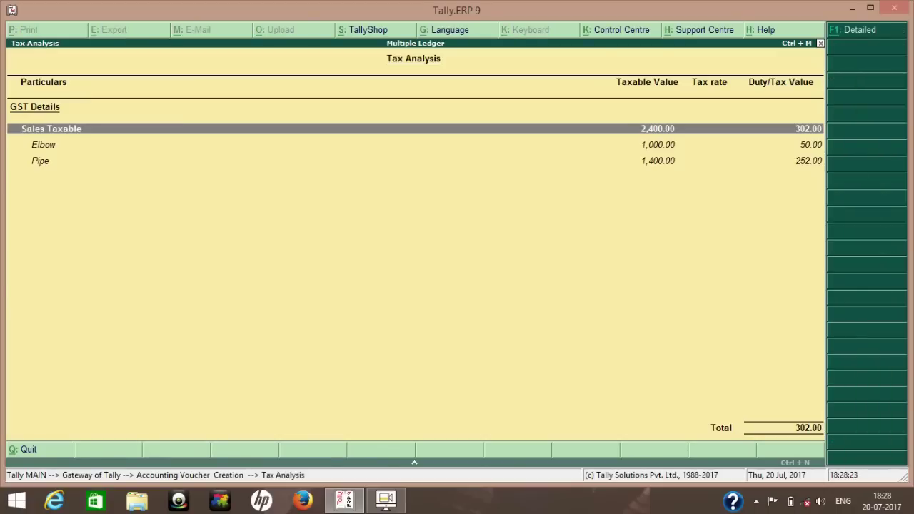
key("alt+F1")
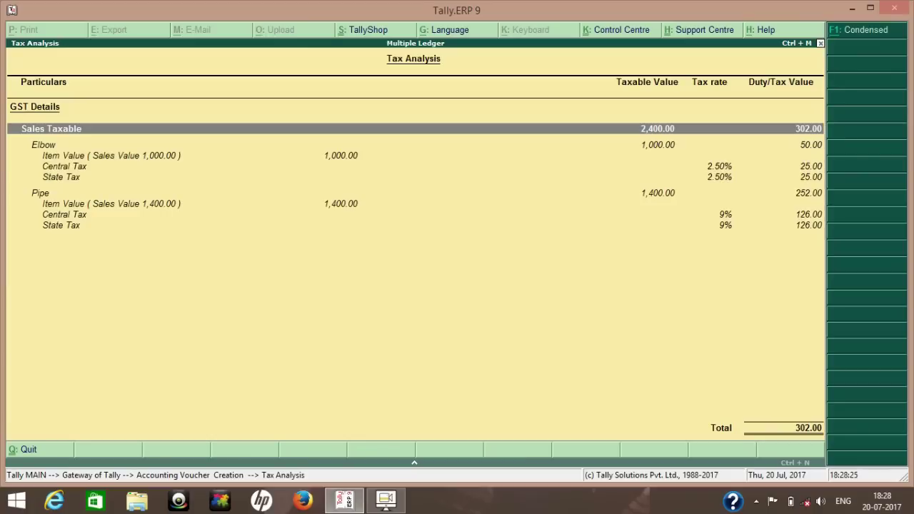
key("Down")
key("Down")
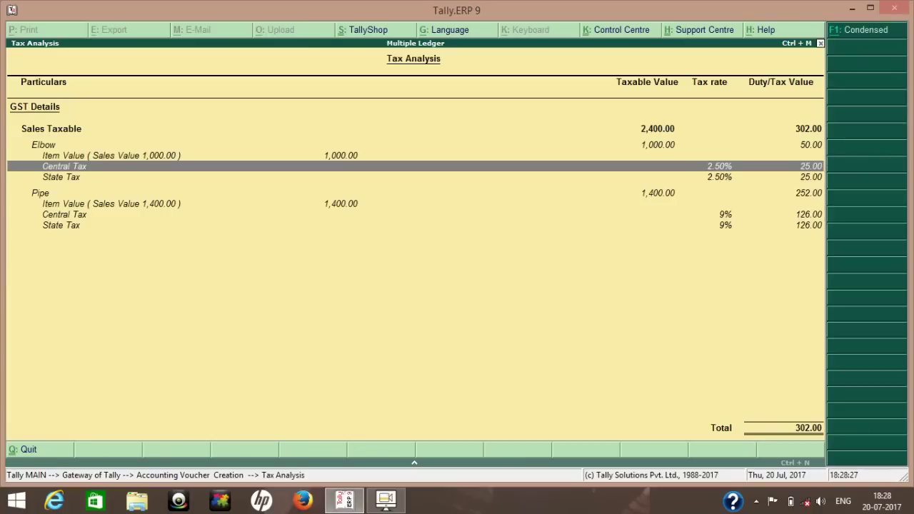
key("Down")
key("Up")
key("Down")
key("Down")
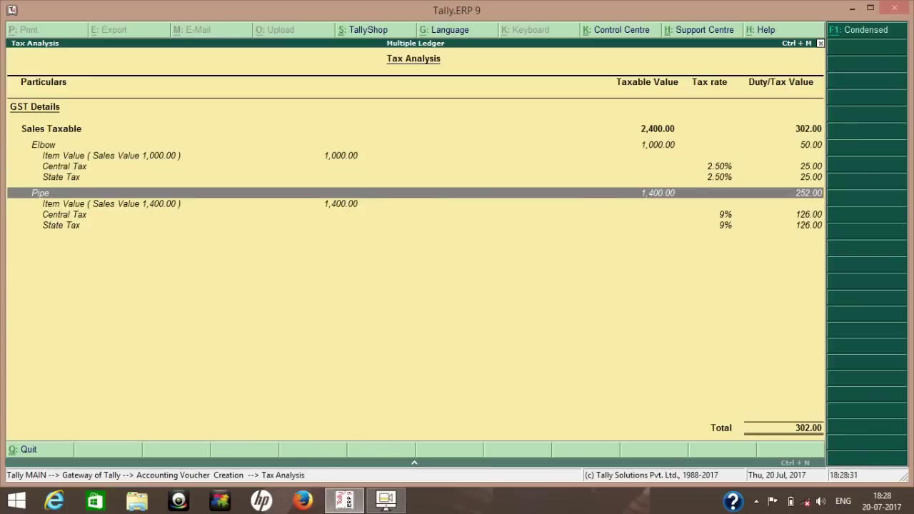
key("Down")
key("Down")
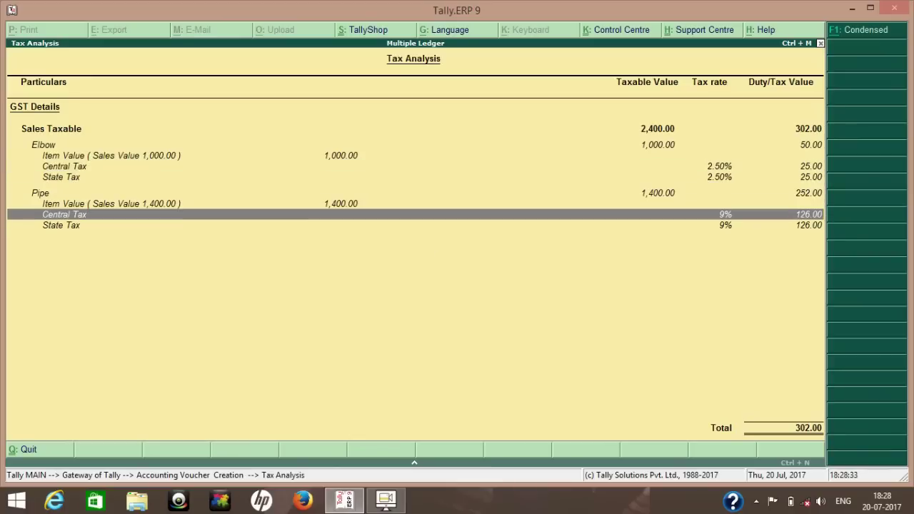
key("Down")
key("Up")
key("Down")
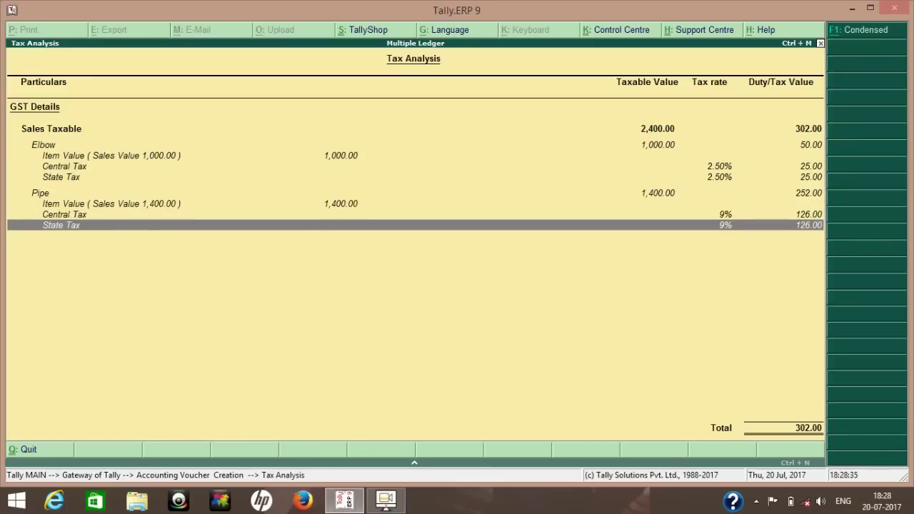
key("Escape")
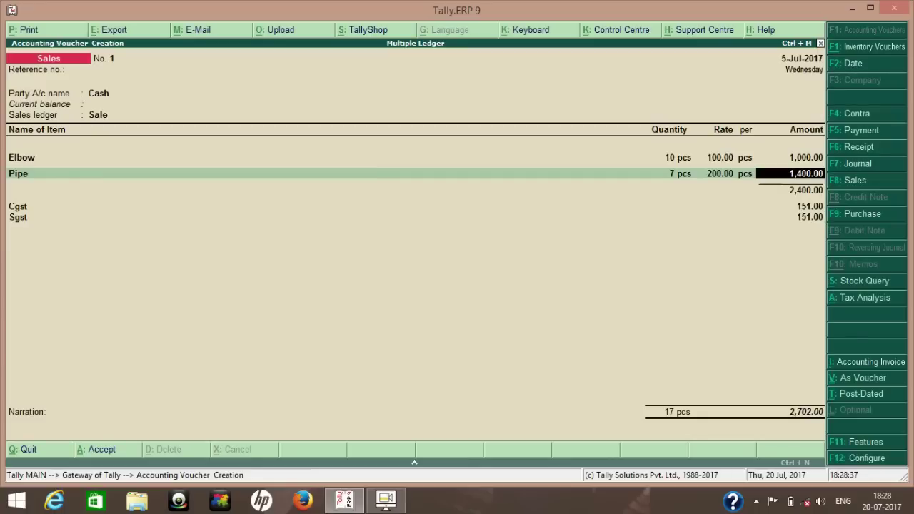
Preview the voucher's printed tax invoice at enlarged size, examine its items and tax summary table, and close the preview.
key("alt+p")
key("BackSpace")
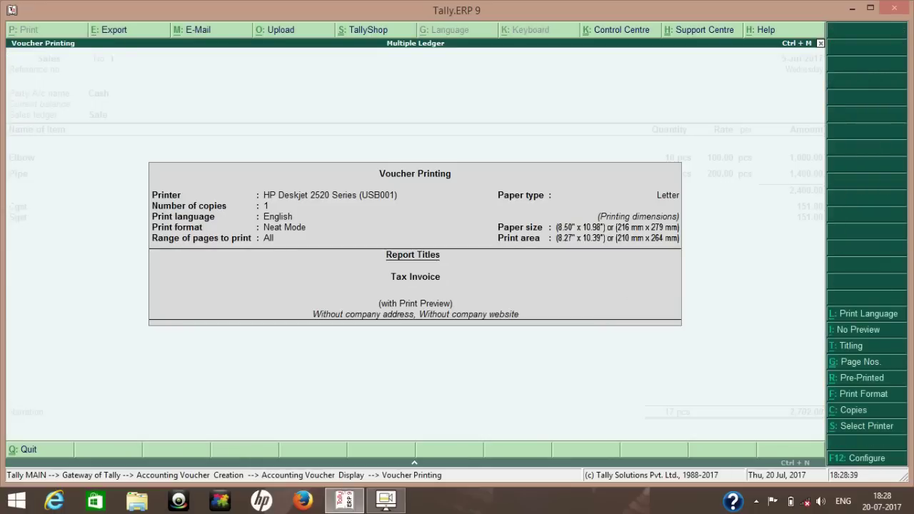
key("Return")
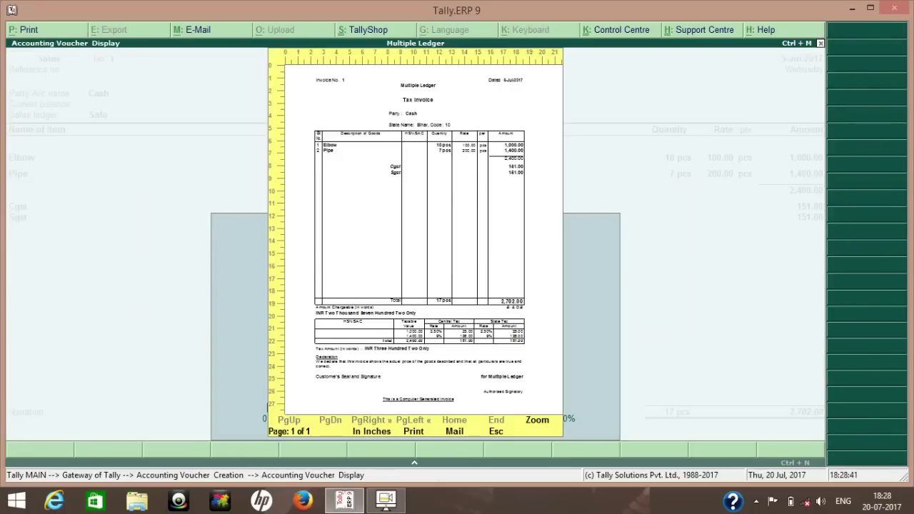
key("alt+z")
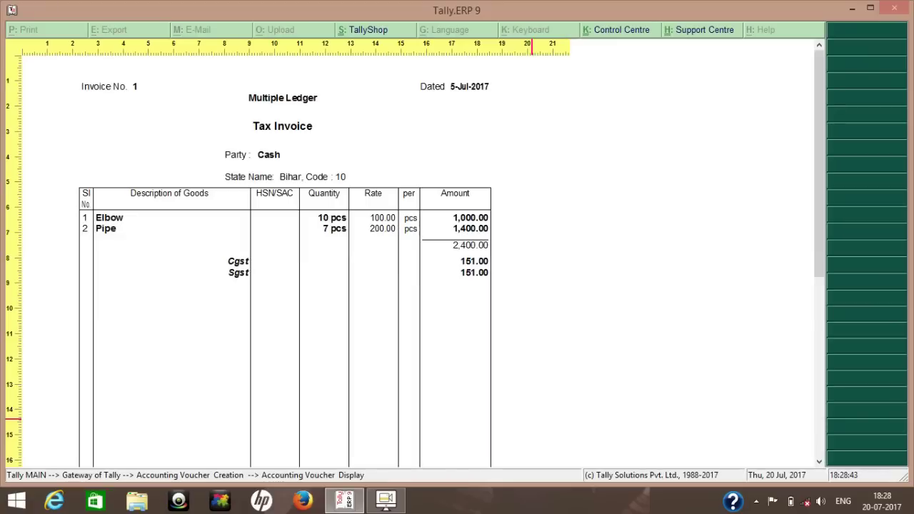
scroll(812, 250, "down", 5)
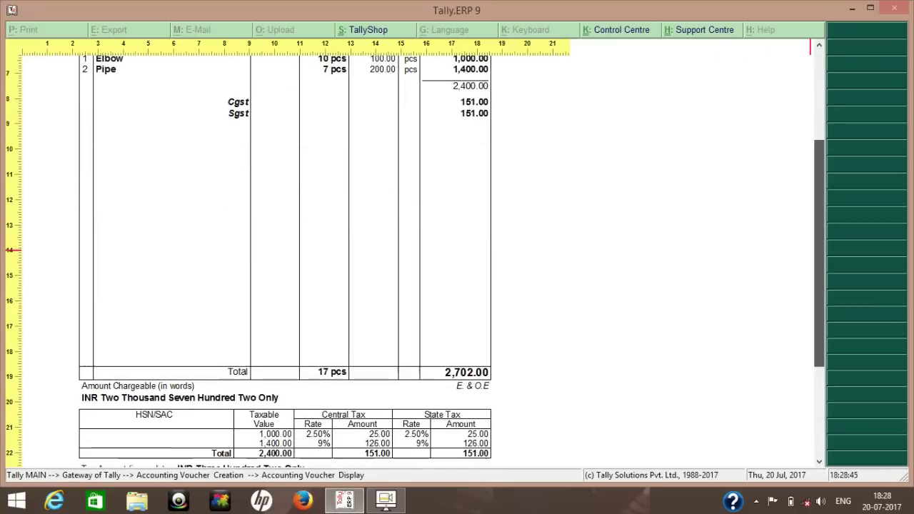
scroll(432, 267, "down", 3)
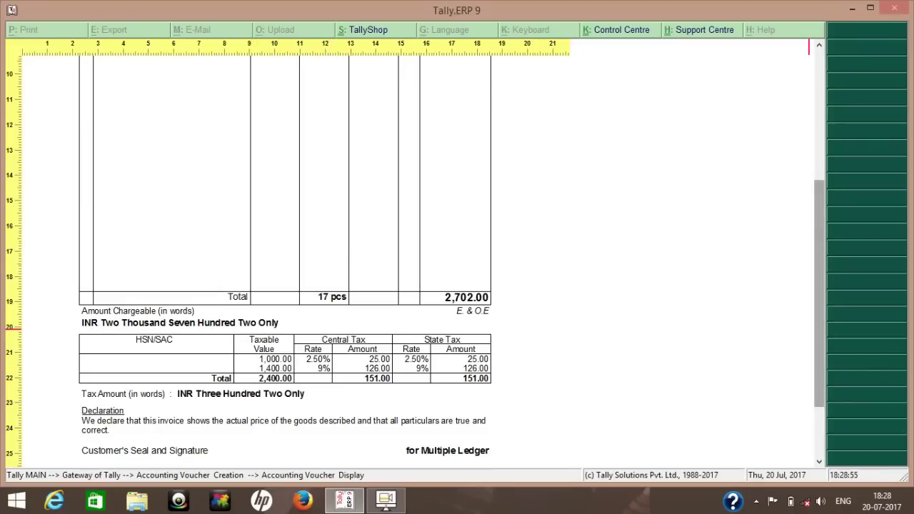
scroll(819, 328, "up", 5)
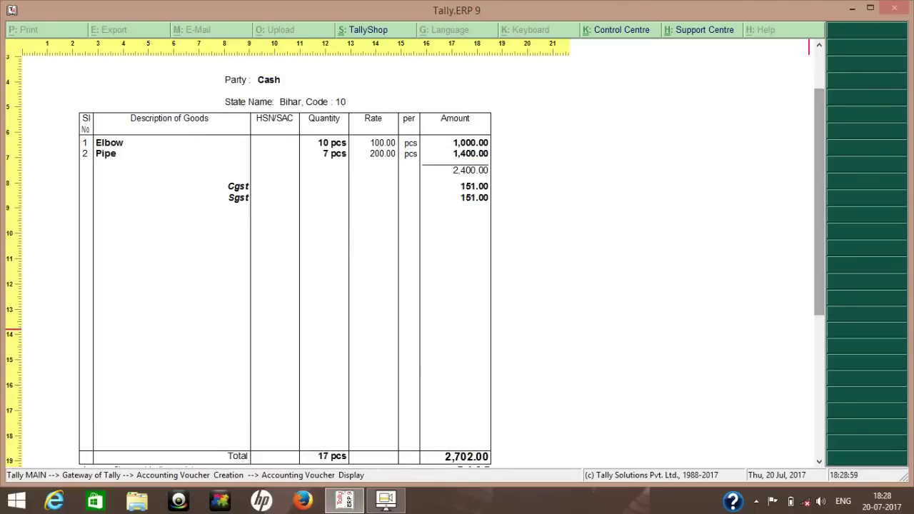
scroll(415, 262, "down", 4)
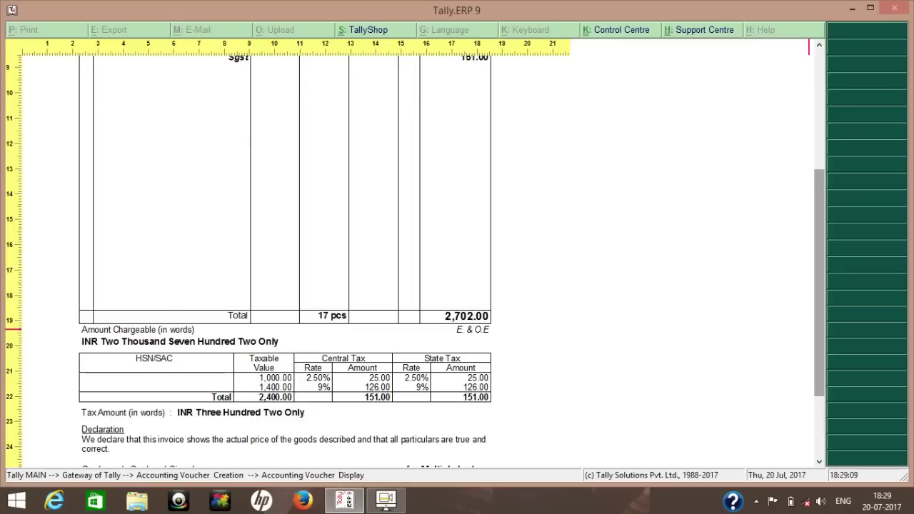
key("z")
key("Escape")
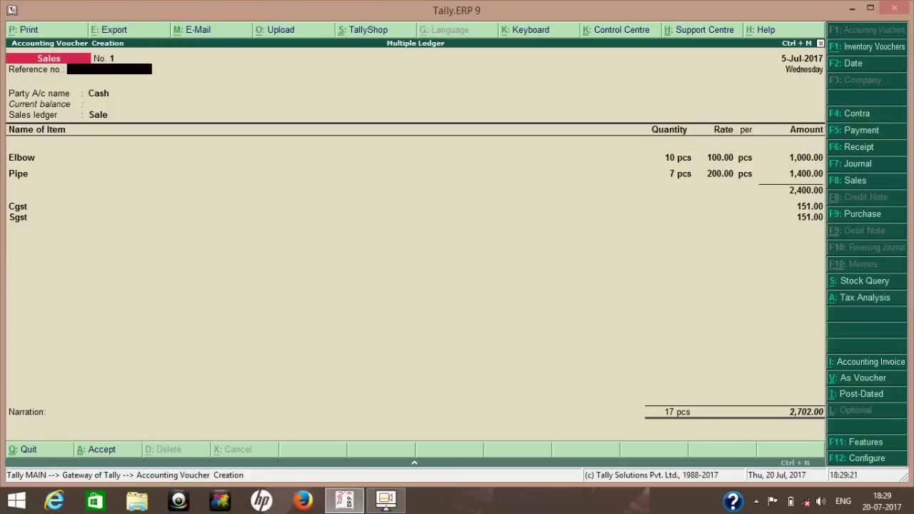
Accept the voucher's existing header entries and the Cash buyer's party details again, keeping state Bihar and registration type Consumer.
key("Return")
key("Return")
key("Return")
key("Return")
key("Return")
key("Return")
key("Return")
key("Return")
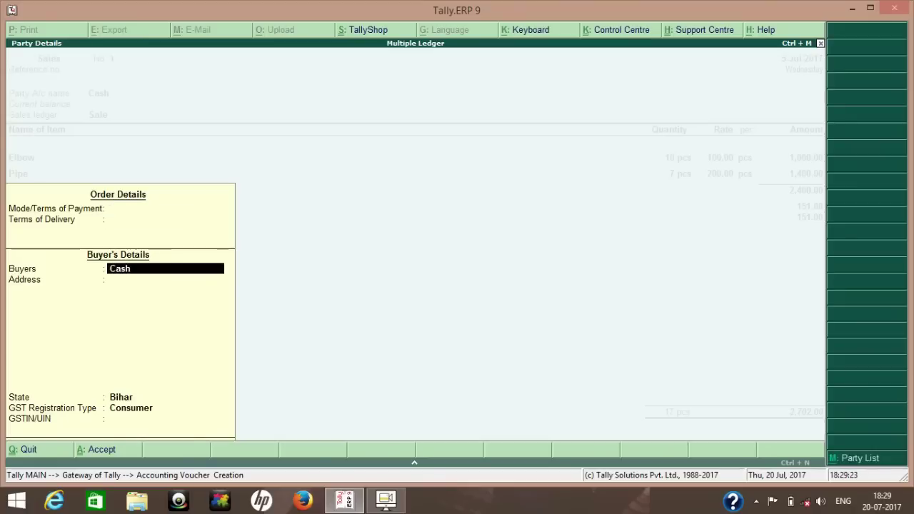
key("Return")
key("Return")
key("Return")
key("Return")
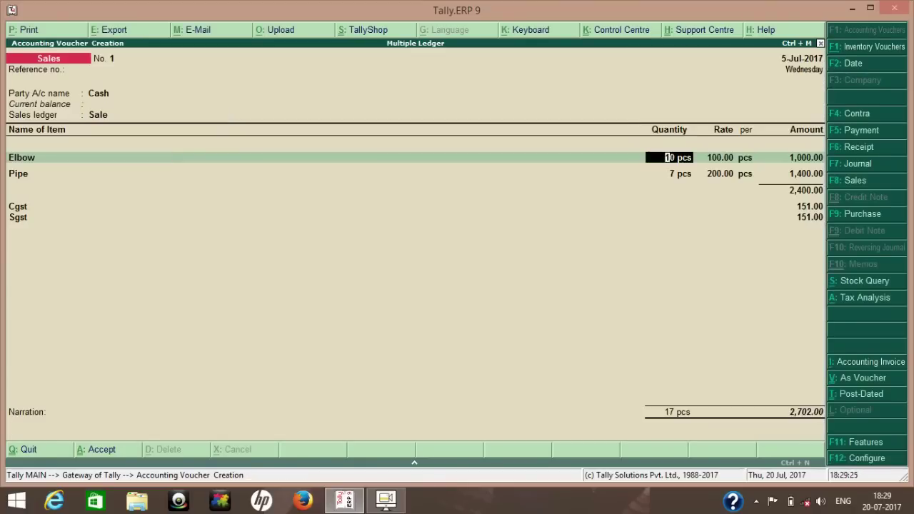
Accept the existing Elbow and Pipe lines and the Cgst amount again, continuing to the Sgst line.
key("Return")
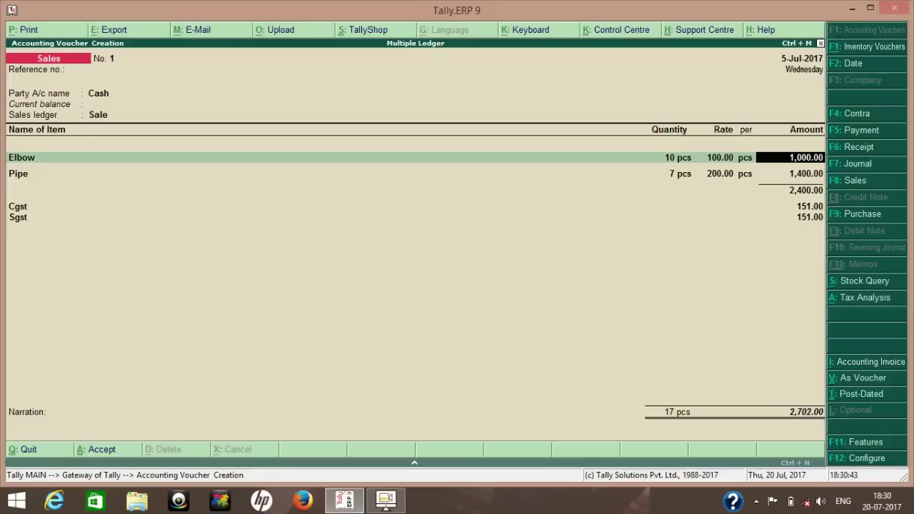
key("Return")
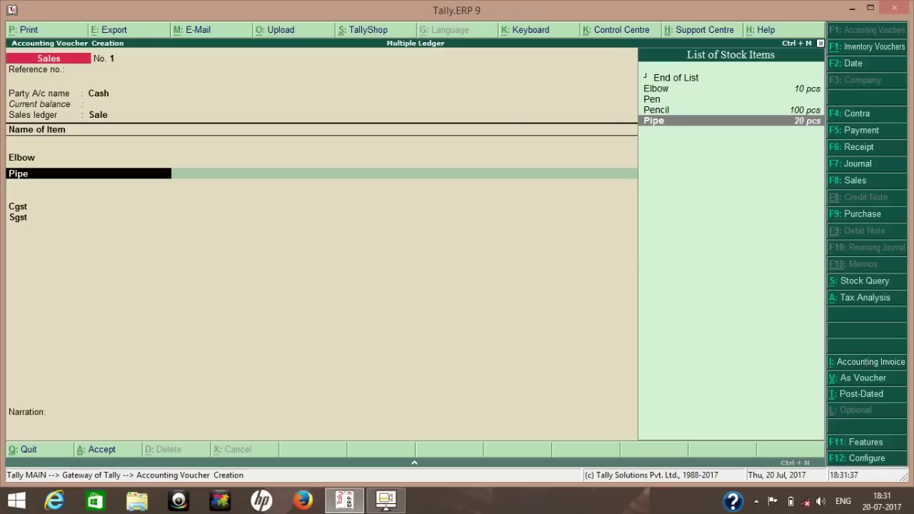
key("Return")
key("Return")
key("Return")
key("Return")
key("Return")
key("Return")
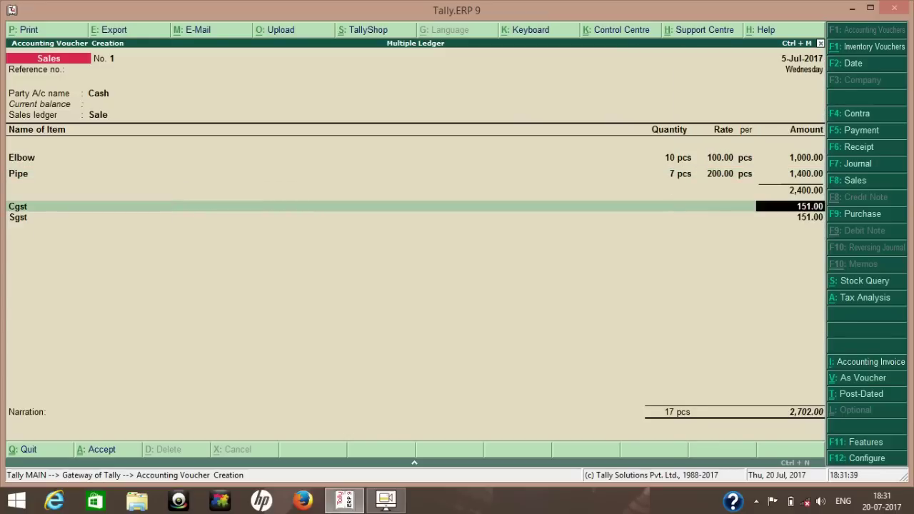
key("Return")
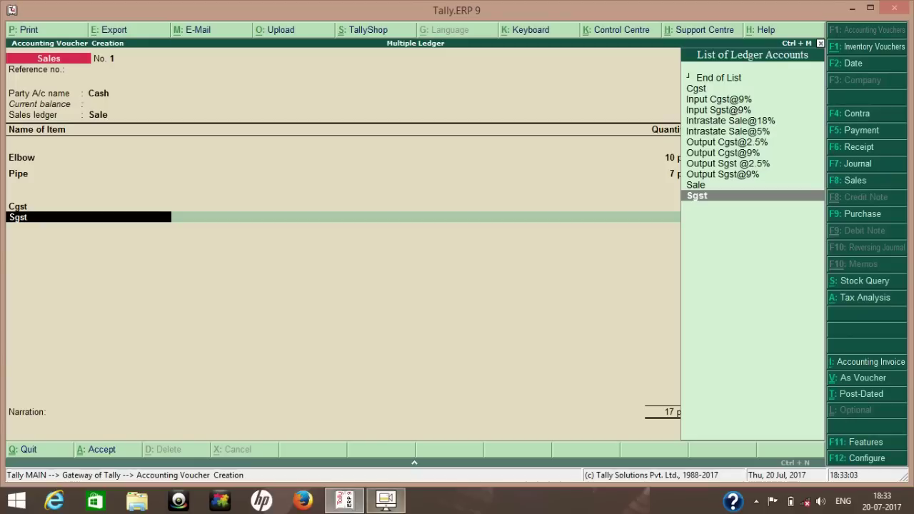
left_click(386, 500)
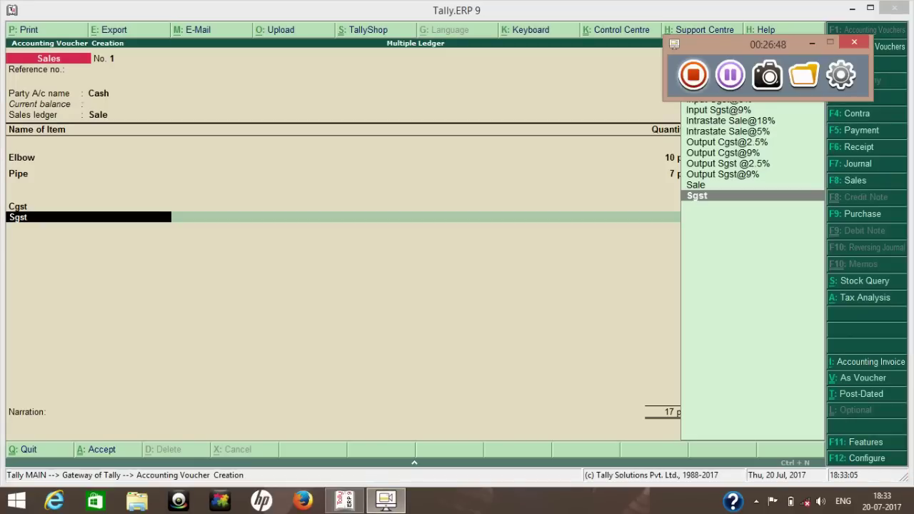